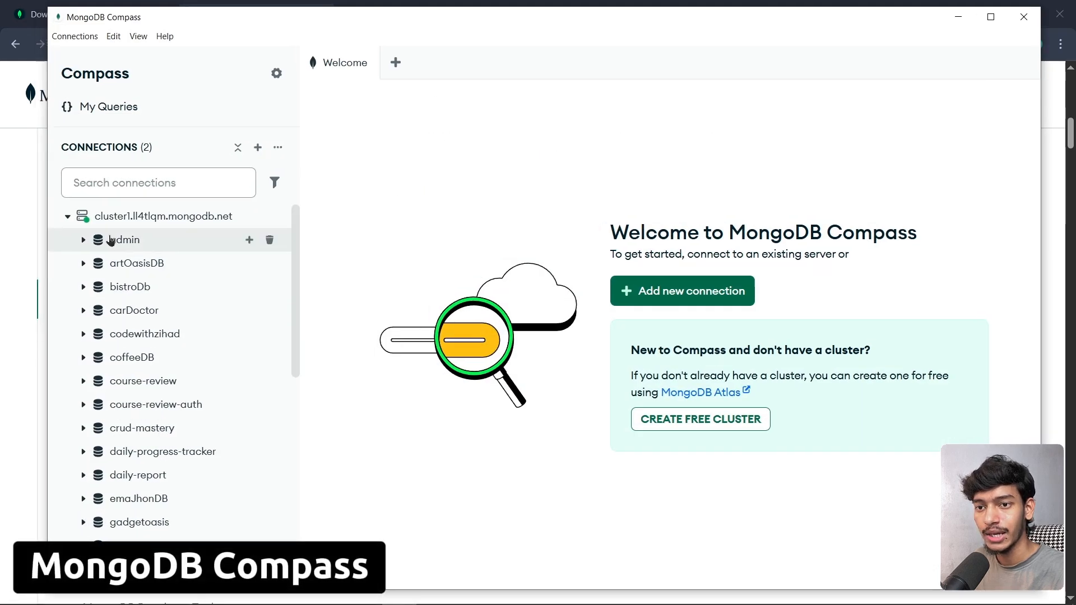
# Collapse the cloud cluster connection and look at the admin database under localhost:27017
pyautogui.click(68, 217)
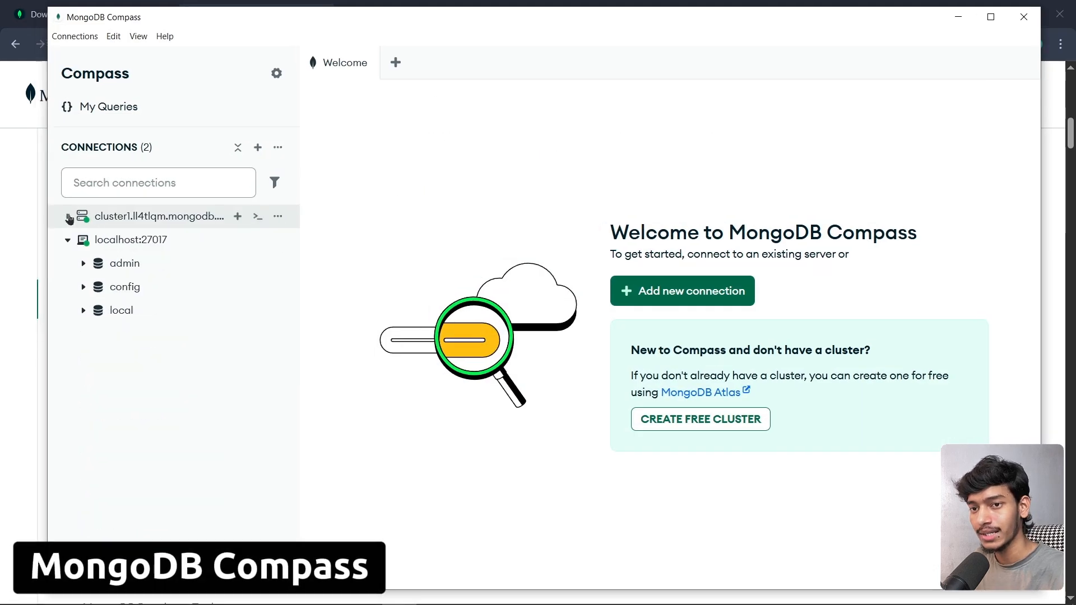
pyautogui.click(128, 264)
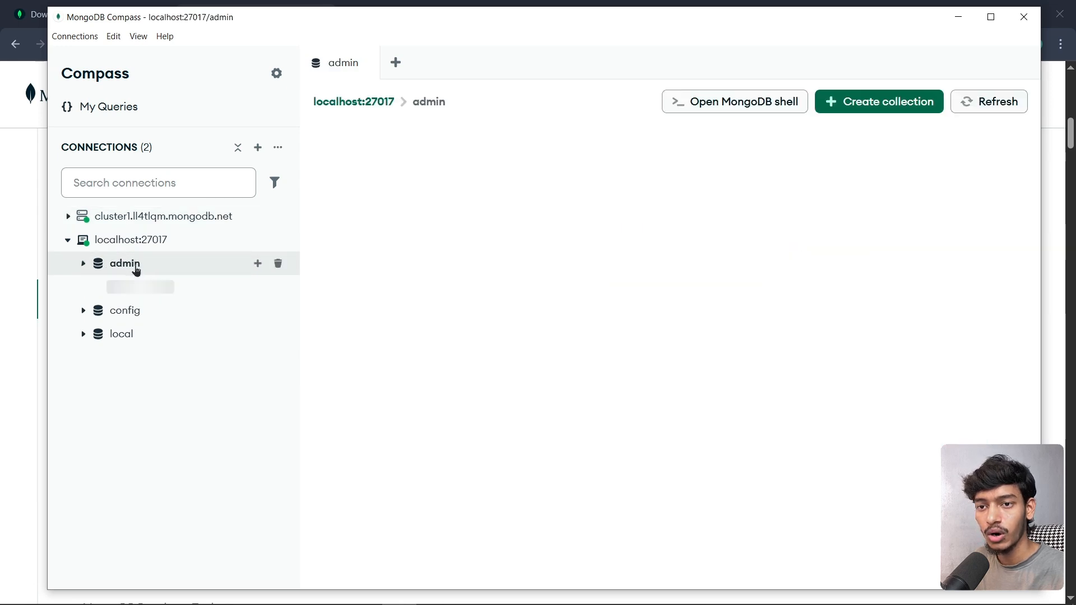
pyautogui.click(149, 216)
pyautogui.click(140, 261)
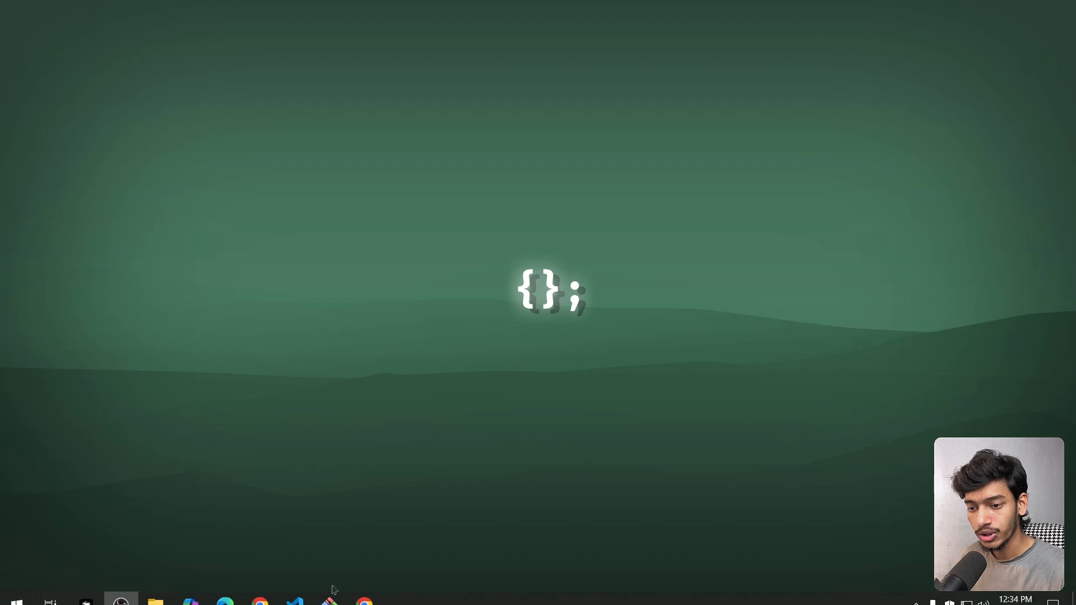
# Switch to Chrome, search the web for "download mongodb", and open the MongoDB Community Server Download page
pyautogui.click(365, 591)
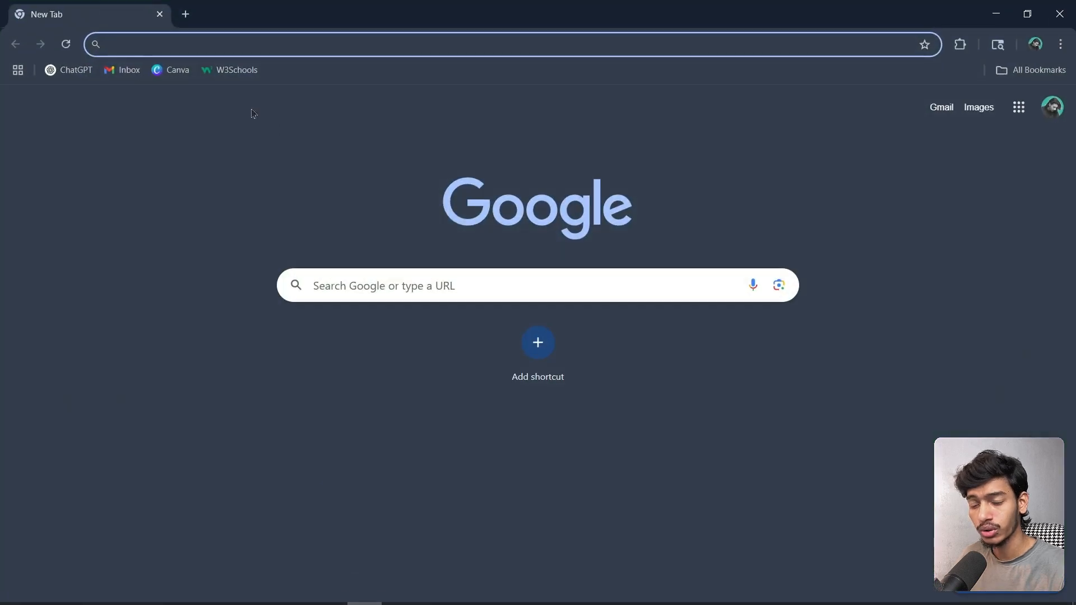
pyautogui.write('download mongodb')
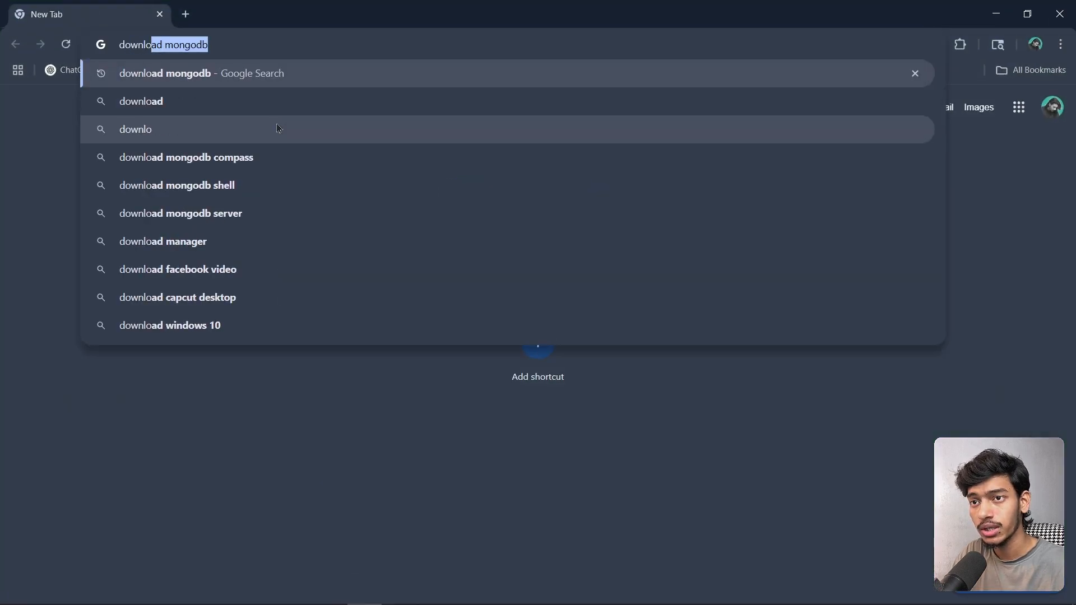
pyautogui.press('Return')
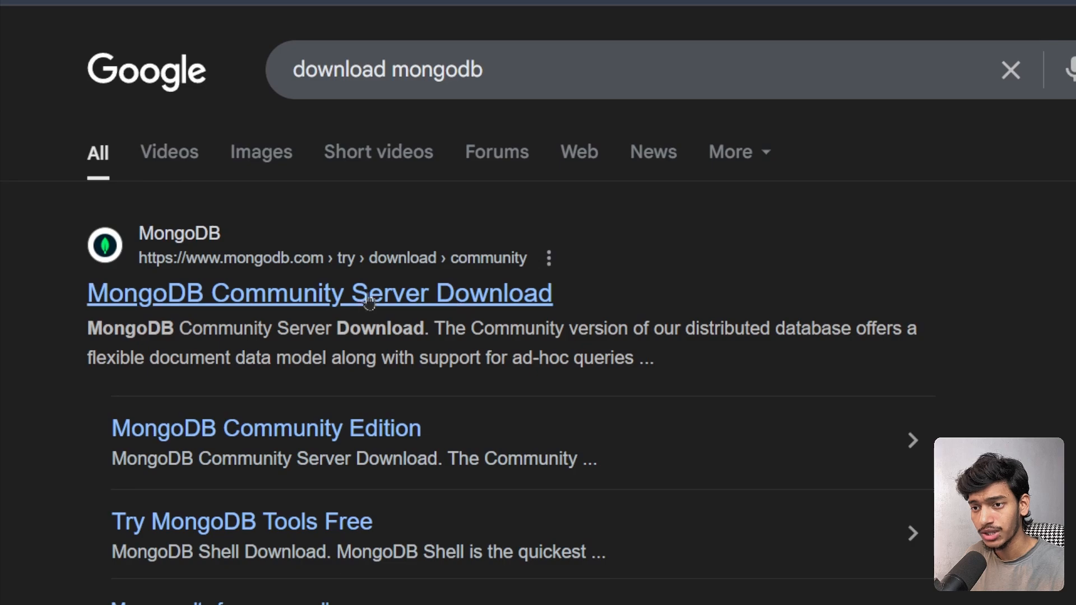
pyautogui.click(404, 305)
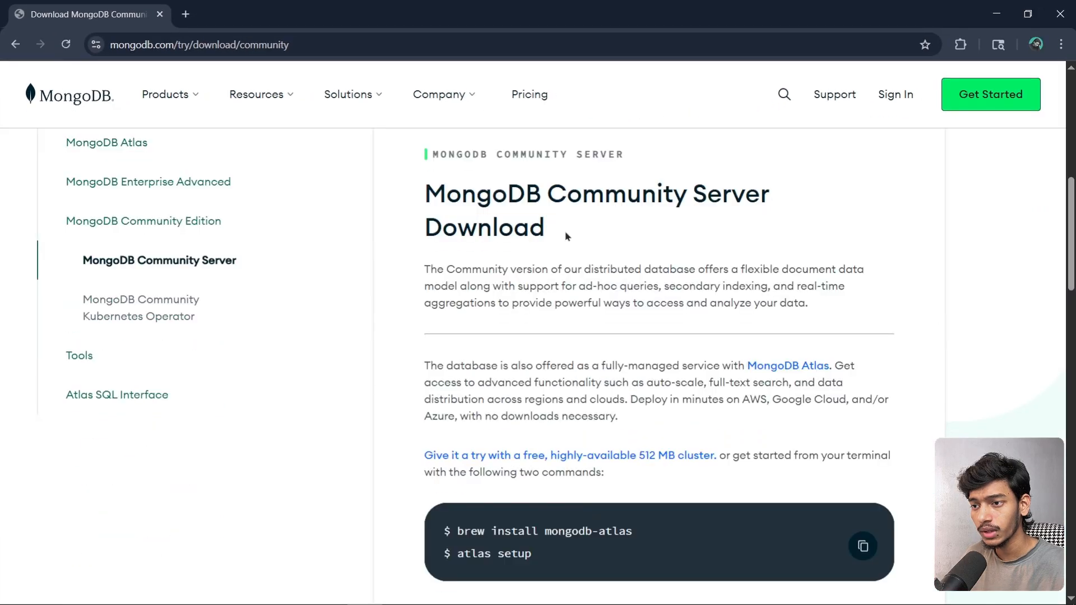
# Download MongoDB Community Server 8.0.10 (current) for Windows x64 as an msi package
pyautogui.scroll(-6, 579, 216)
pyautogui.scroll(1, 476, 250)
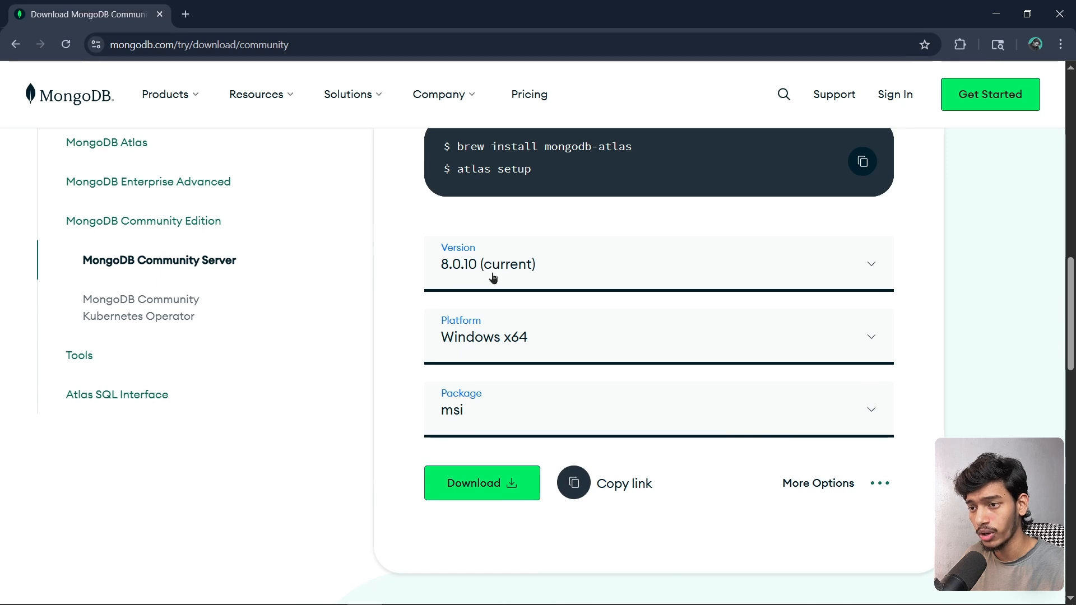
pyautogui.click(573, 274)
pyautogui.click(520, 269)
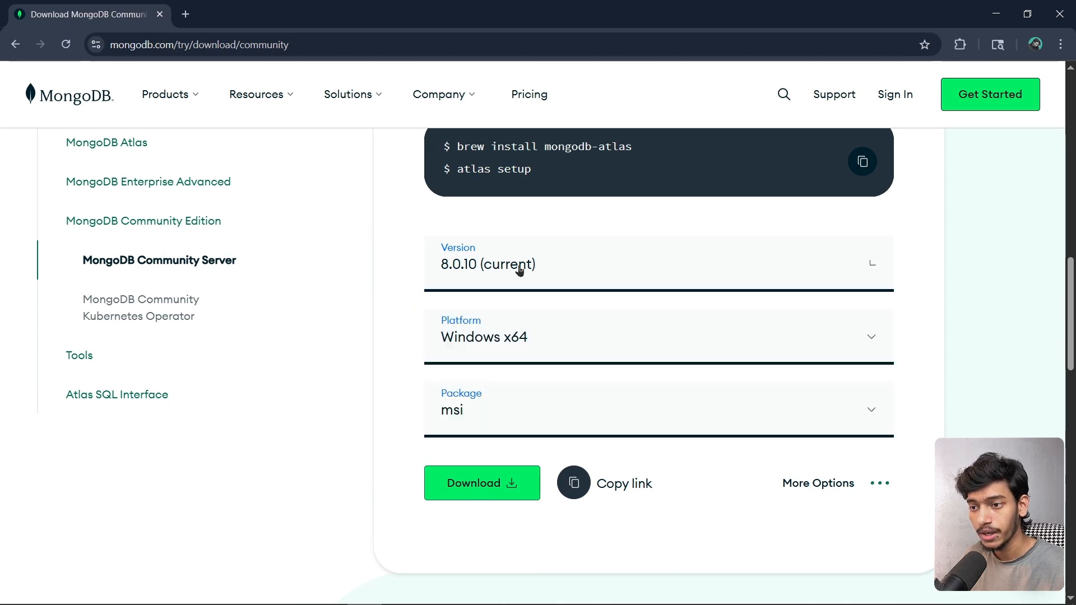
pyautogui.scroll(-2, 481, 398)
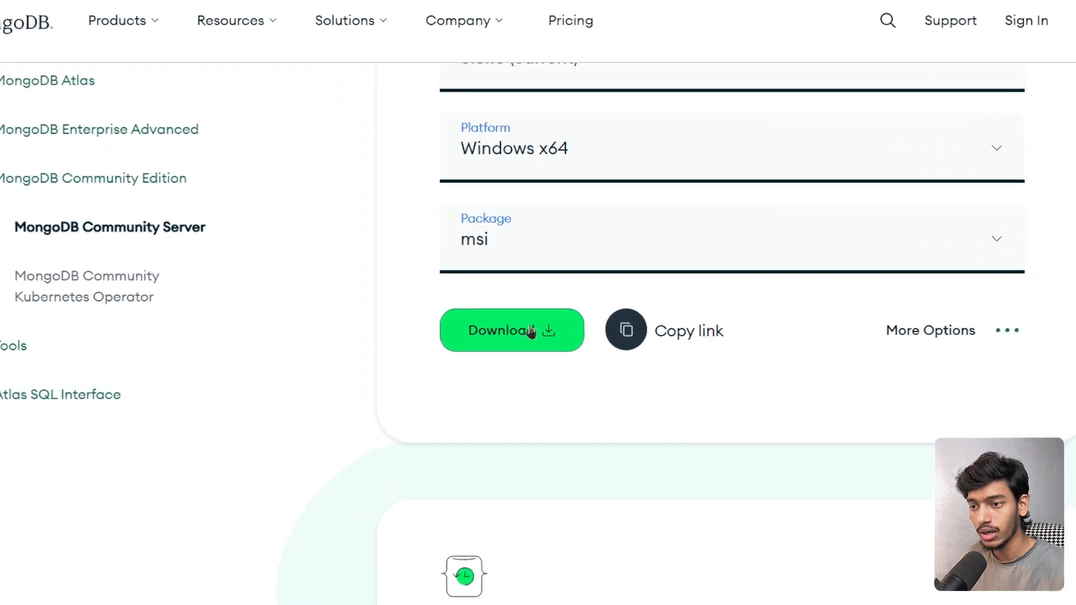
pyautogui.click(539, 312)
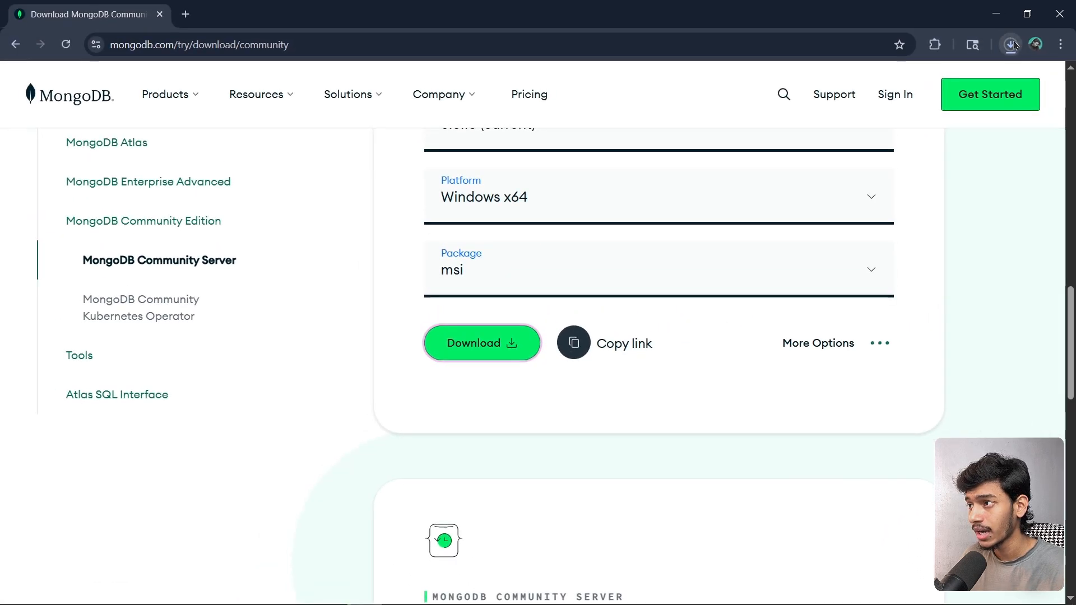
# Show the downloaded MongoDB 8.0.10 msi file in its Downloads folder and launch the installer
pyautogui.click(1012, 44)
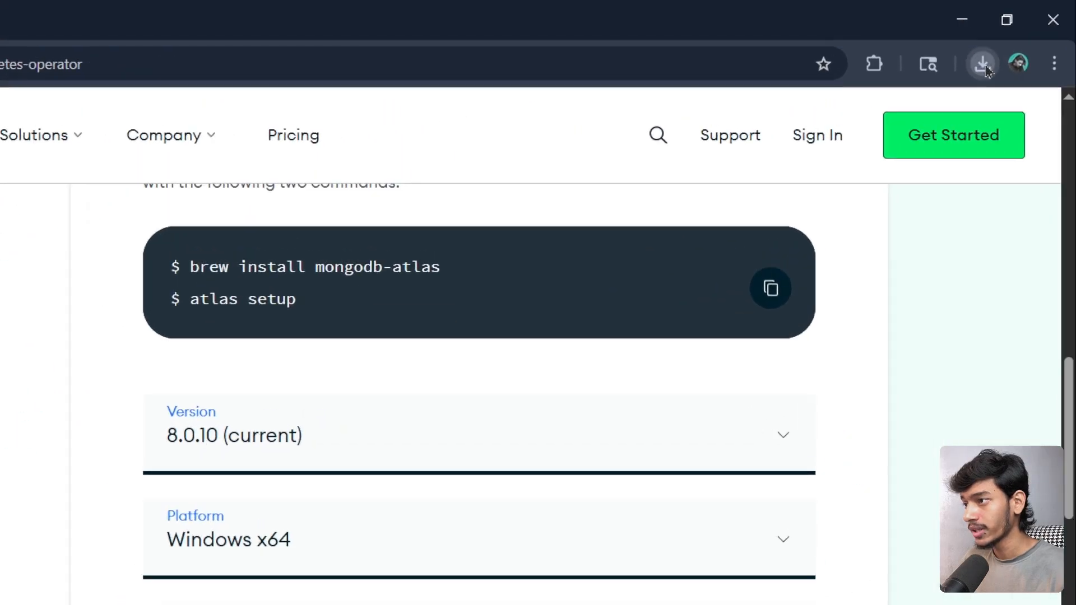
pyautogui.click(978, 67)
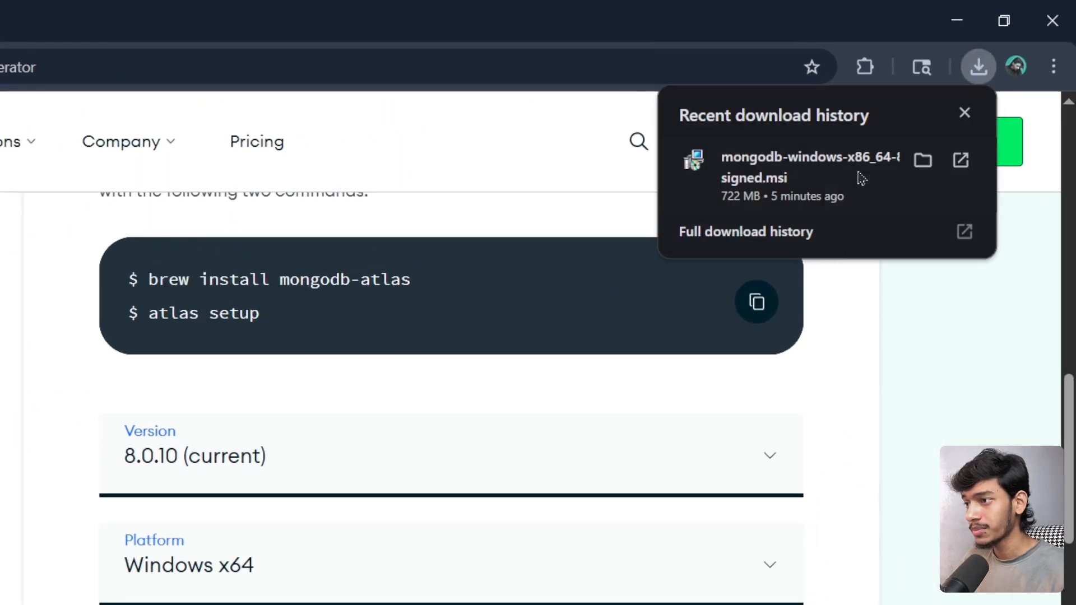
pyautogui.click(924, 165)
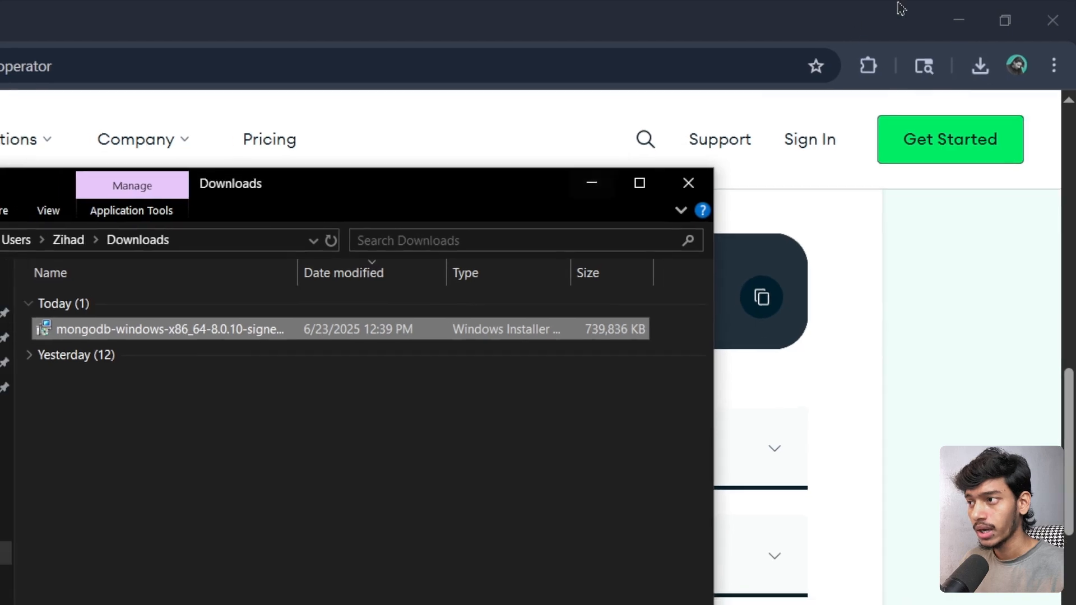
pyautogui.click(952, 17)
pyautogui.click(991, 9)
pyautogui.doubleClick(505, 225)
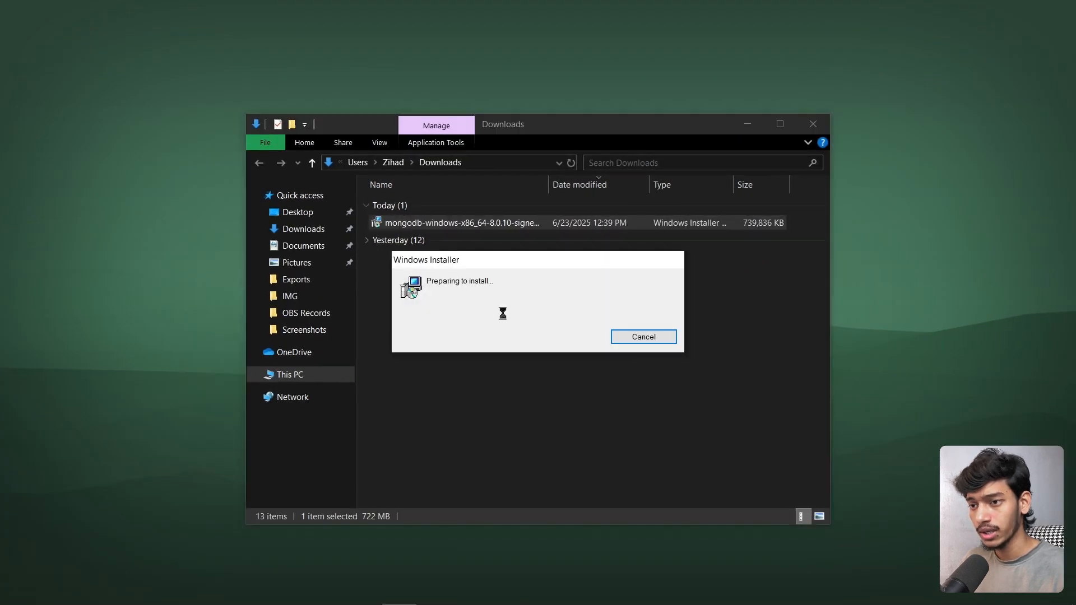
# Accept the MongoDB license agreement in the setup wizard and choose the Complete setup type
pyautogui.click(623, 428)
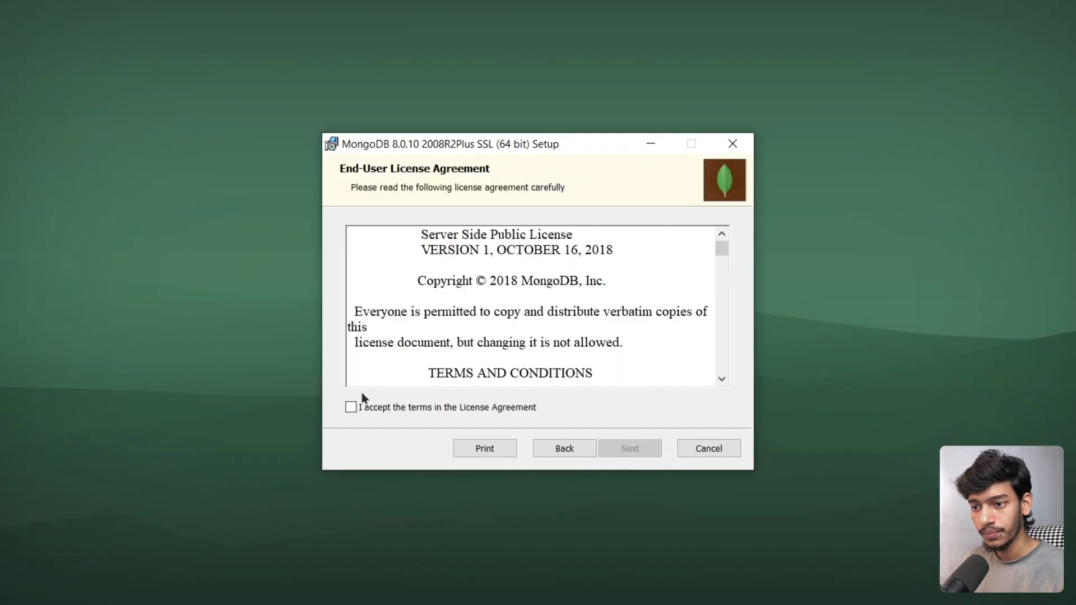
pyautogui.click(351, 408)
pyautogui.click(639, 449)
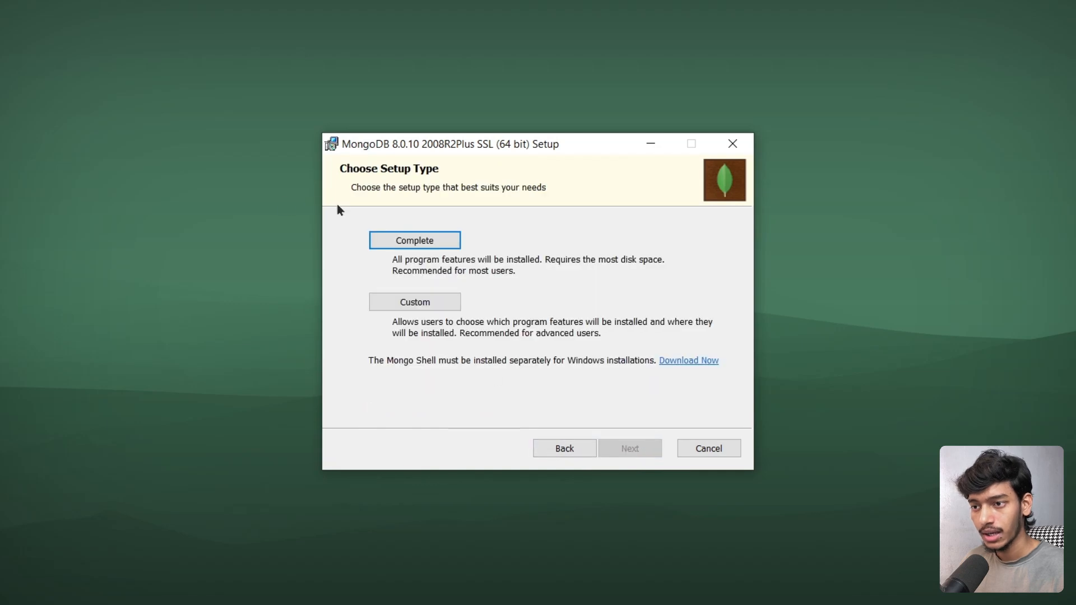
pyautogui.click(432, 245)
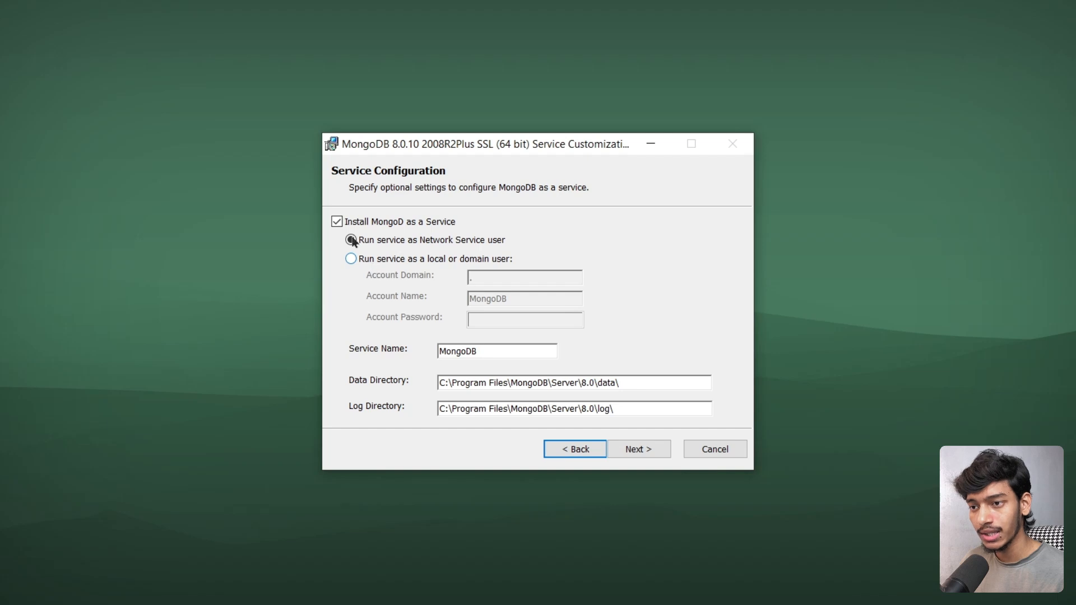
# Keep MongoD installed as a service run by the Network Service user, and start the installation with MongoDB Compass included
pyautogui.click(337, 223)
pyautogui.click(337, 222)
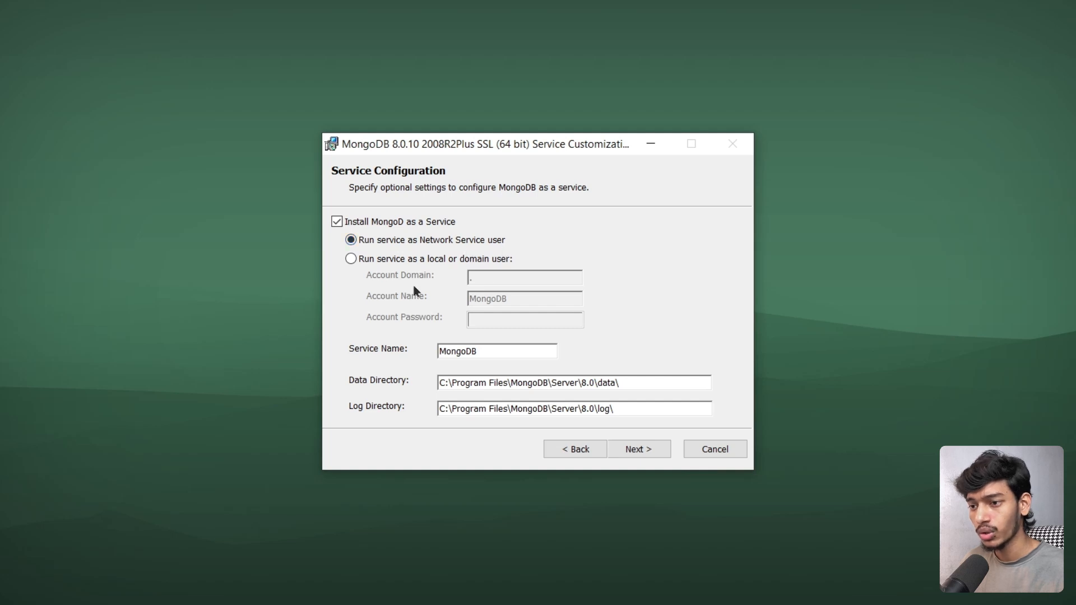
pyautogui.click(639, 452)
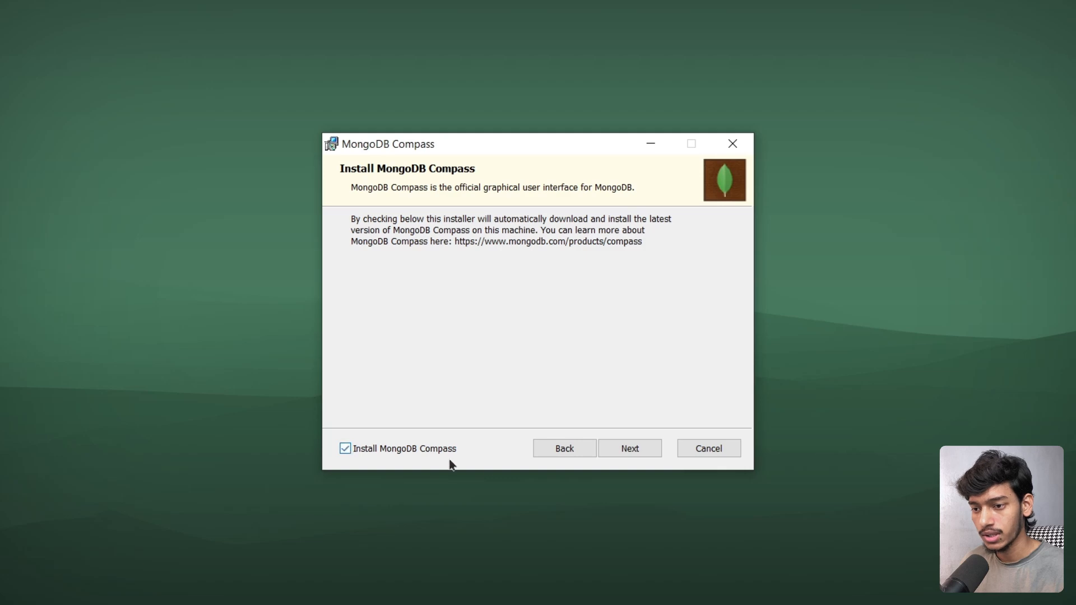
pyautogui.click(645, 455)
pyautogui.click(630, 450)
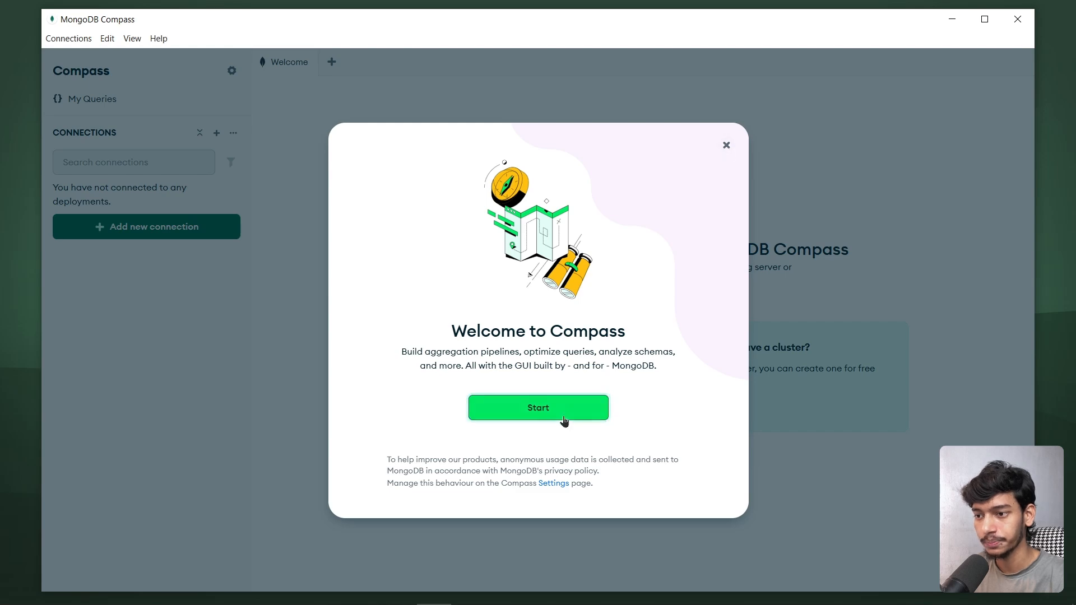
# Dismiss the Compass welcome screen, then add a new connection with the URI mongodb://localhost:27017, saving and connecting to it
pyautogui.click(499, 415)
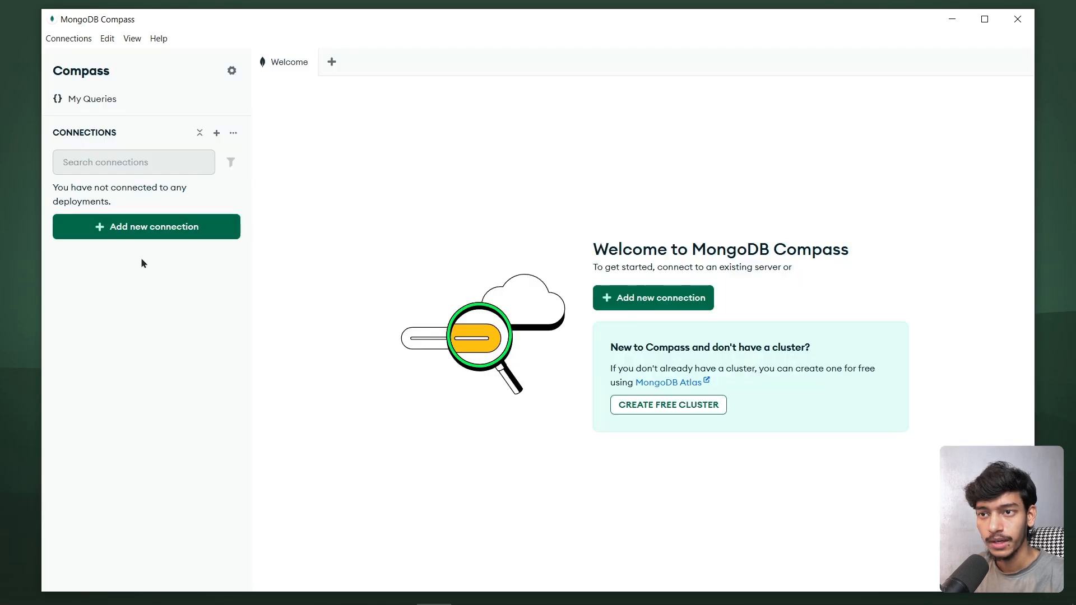
pyautogui.click(127, 230)
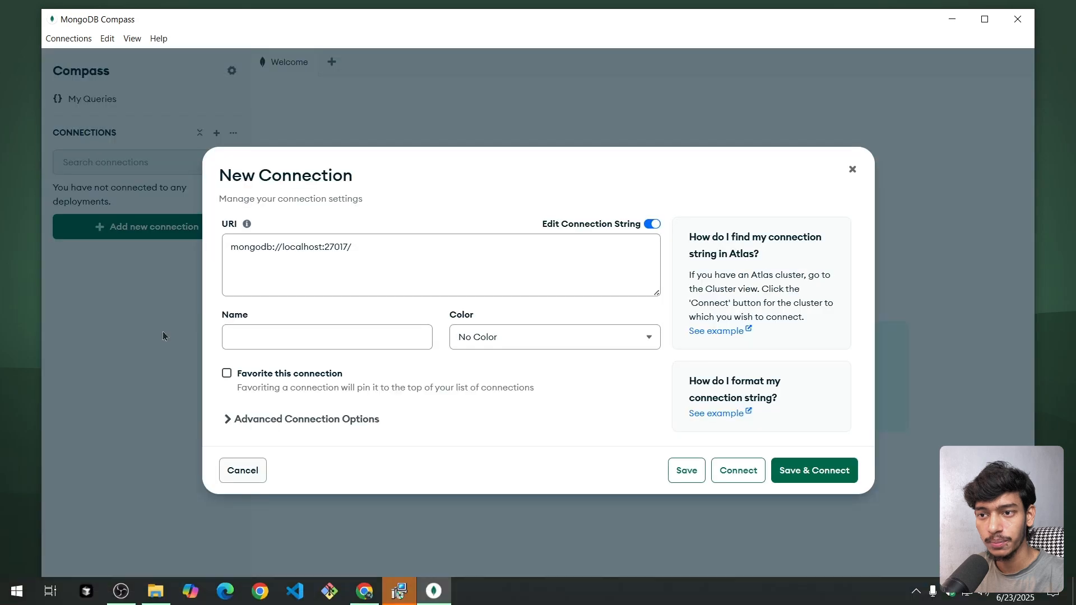
pyautogui.moveTo(233, 248); pyautogui.dragTo(356, 247)
pyautogui.click(380, 247)
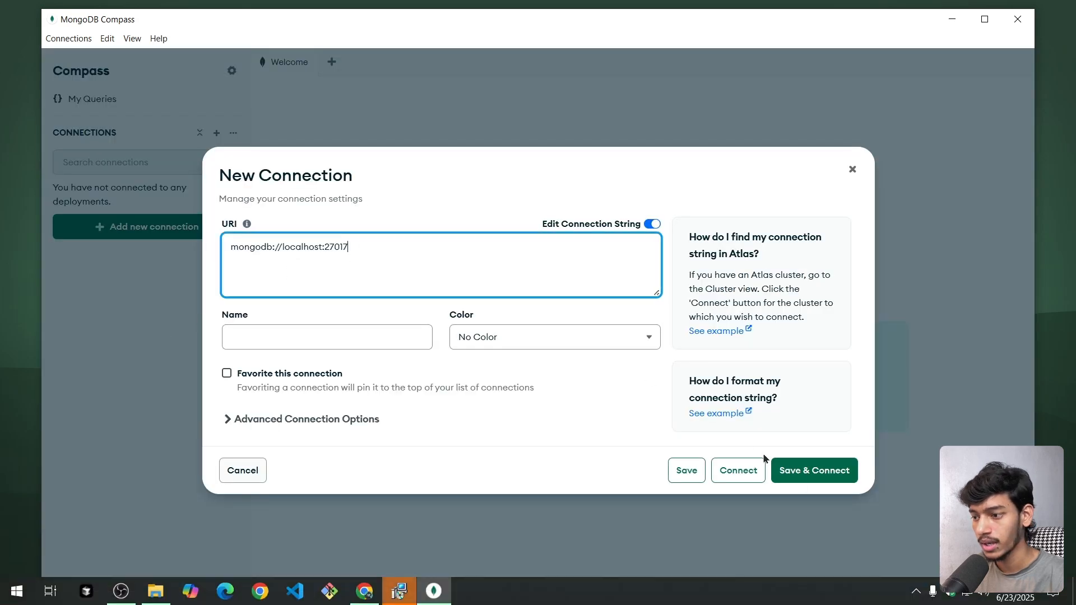
pyautogui.click(816, 471)
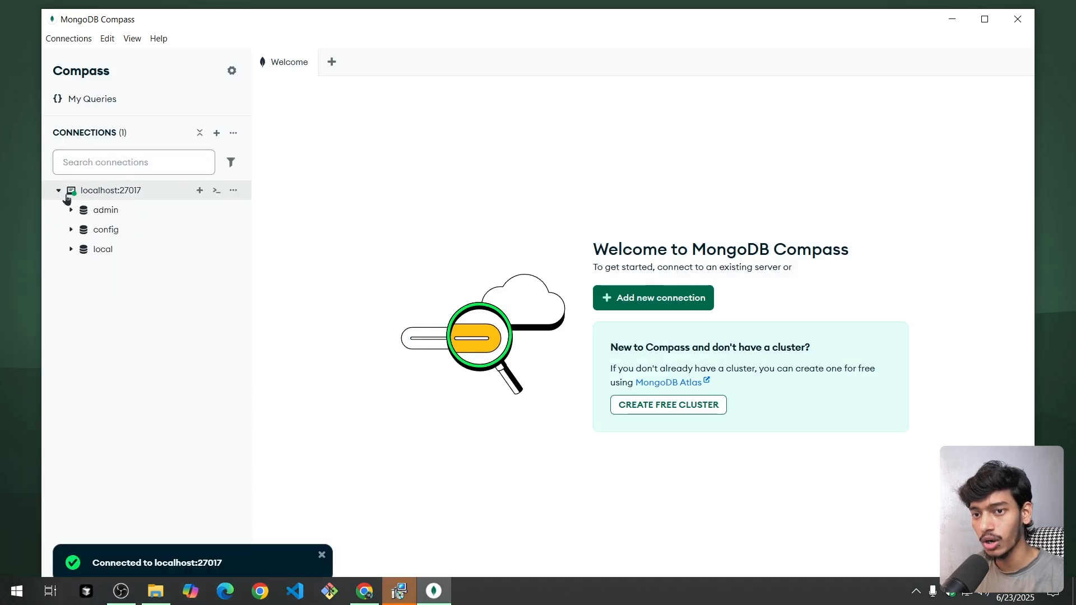
# View the admin and config databases of the localhost:27017 connection, then put Compass away
pyautogui.click(101, 210)
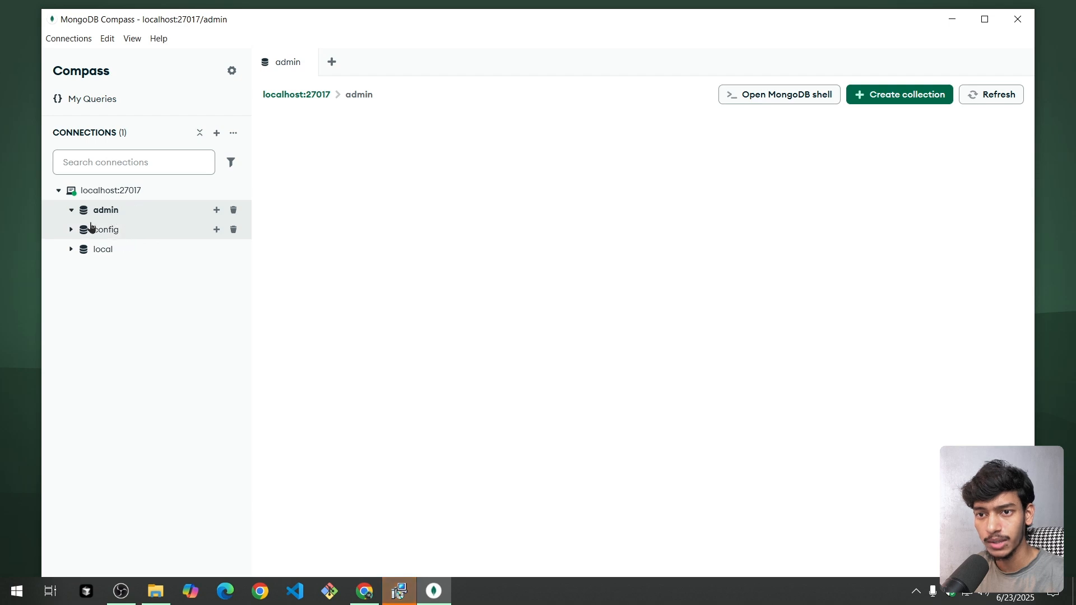
pyautogui.click(106, 230)
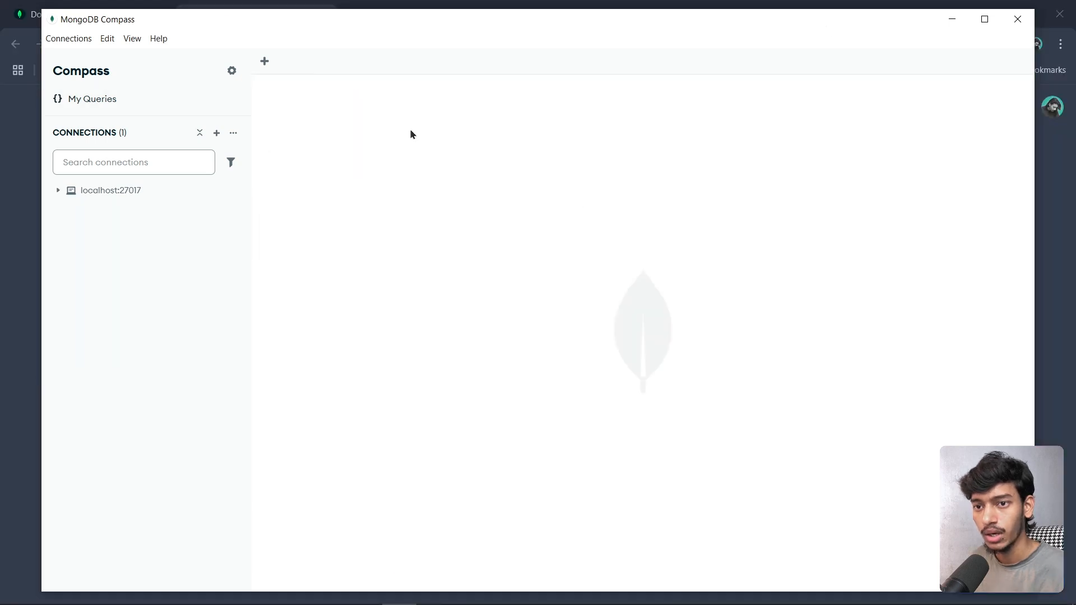
pyautogui.click(968, 15)
# Search the web for "mongodb shell" and download the MongoDB Shell 2.5.3 zip package for Windows x64 (10+)
pyautogui.click(285, 43)
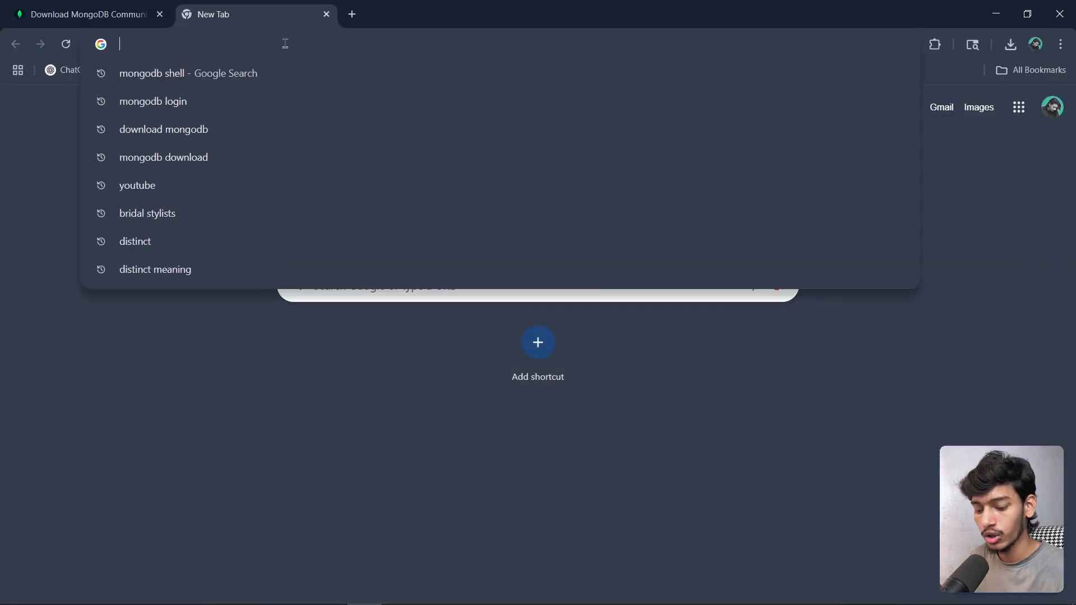
pyautogui.write('mongodb shl')
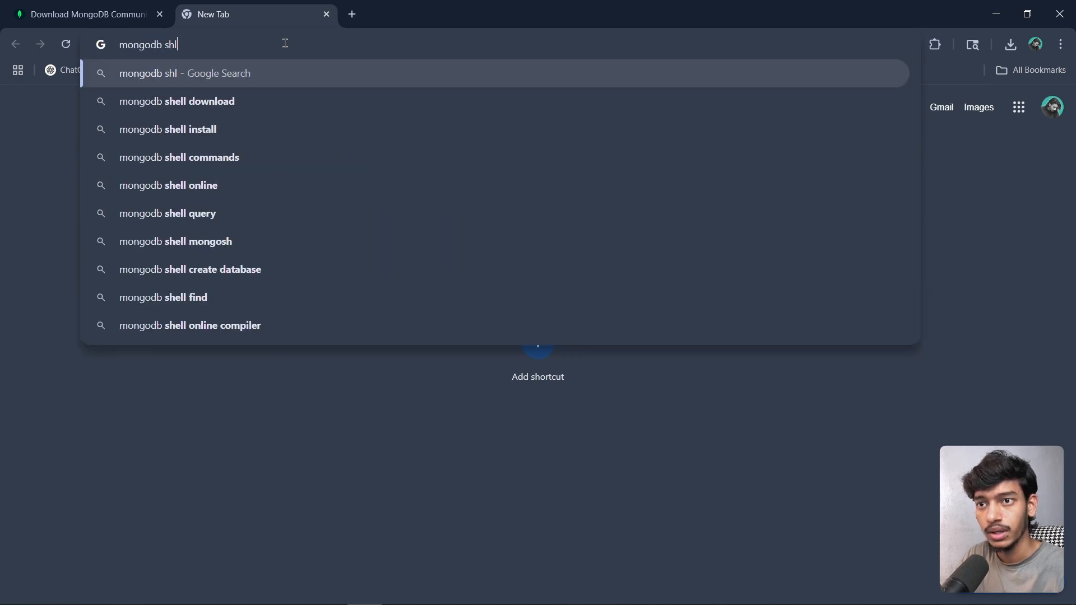
pyautogui.press('BackSpace')
pyautogui.write('ell')
pyautogui.press('Return')
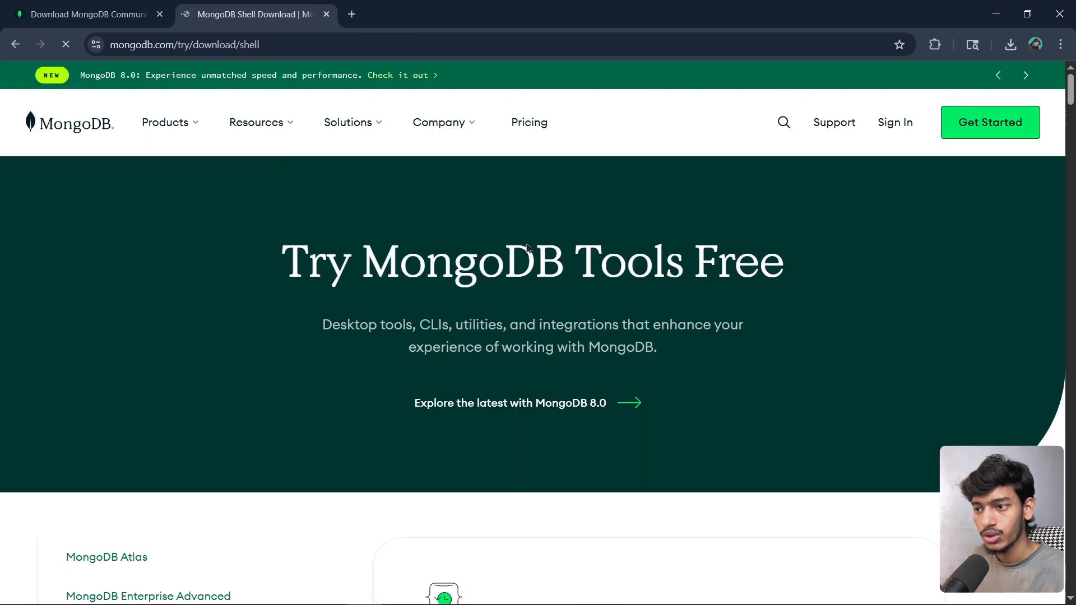
pyautogui.scroll(-13, 566, 331)
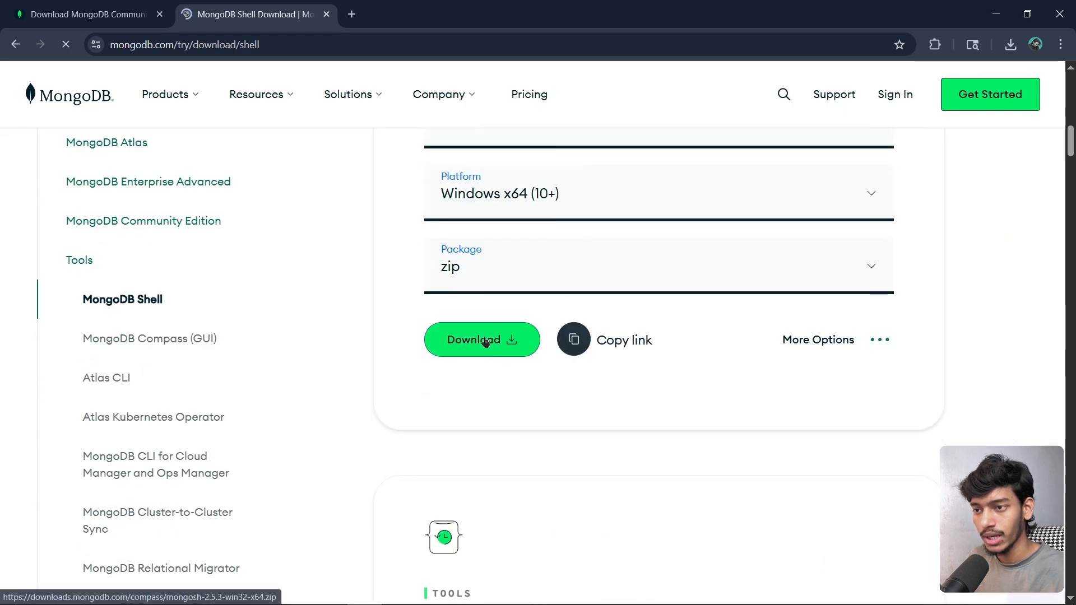
pyautogui.click(487, 351)
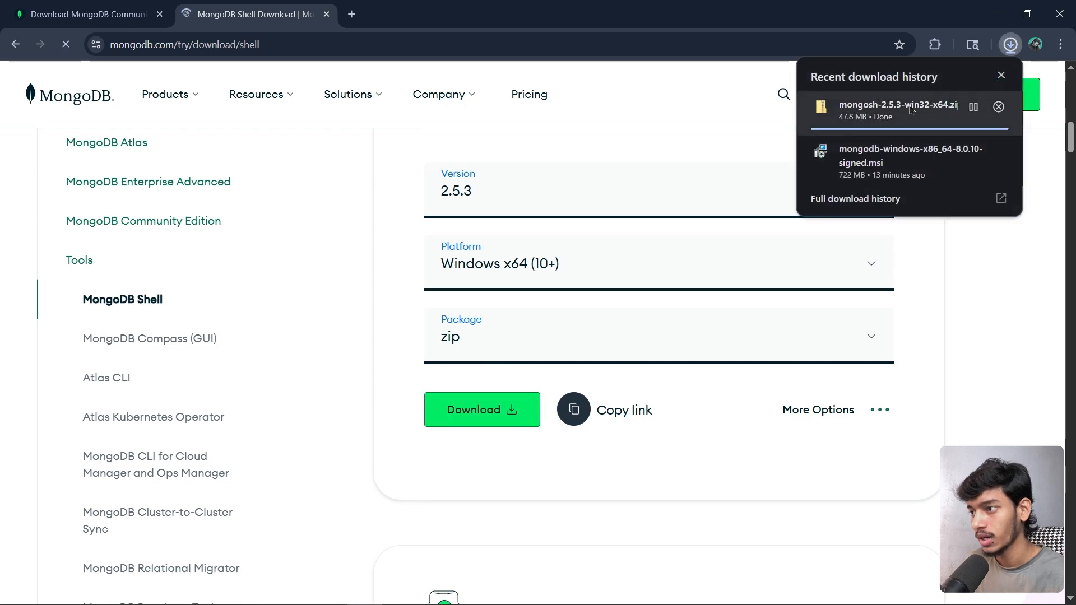
# Locate the downloaded mongosh-2.5.3-win32-x64.zip in the Downloads folder and start extracting all its files
pyautogui.click(973, 107)
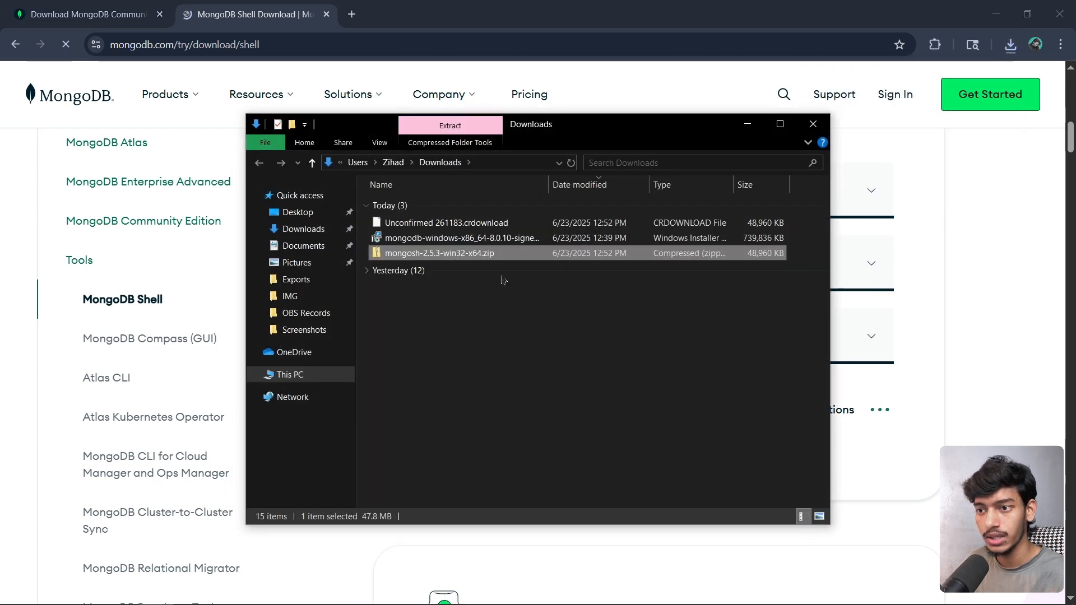
pyautogui.rightClick(533, 258)
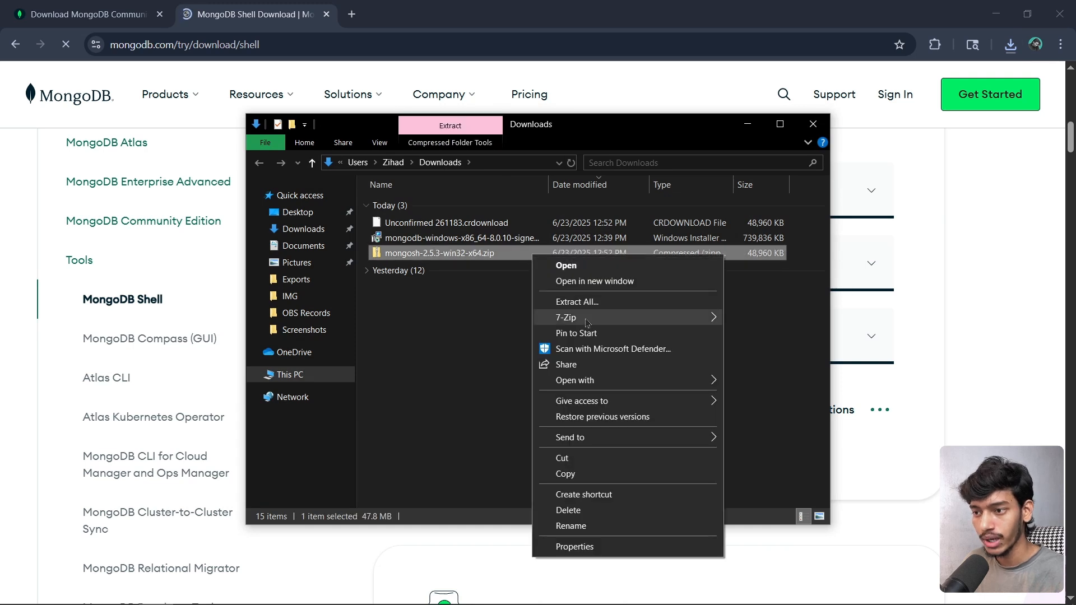
pyautogui.click(578, 302)
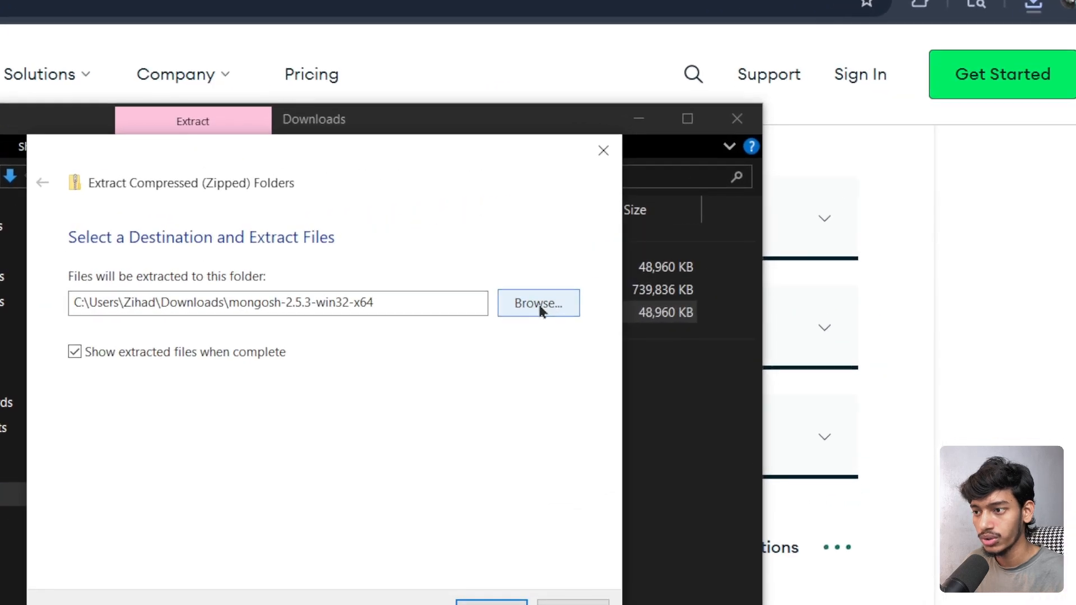
# Set the extraction destination to C:\Program Files\MongoDB
pyautogui.click(681, 248)
pyautogui.click(121, 504)
pyautogui.scroll(-3, 319, 499)
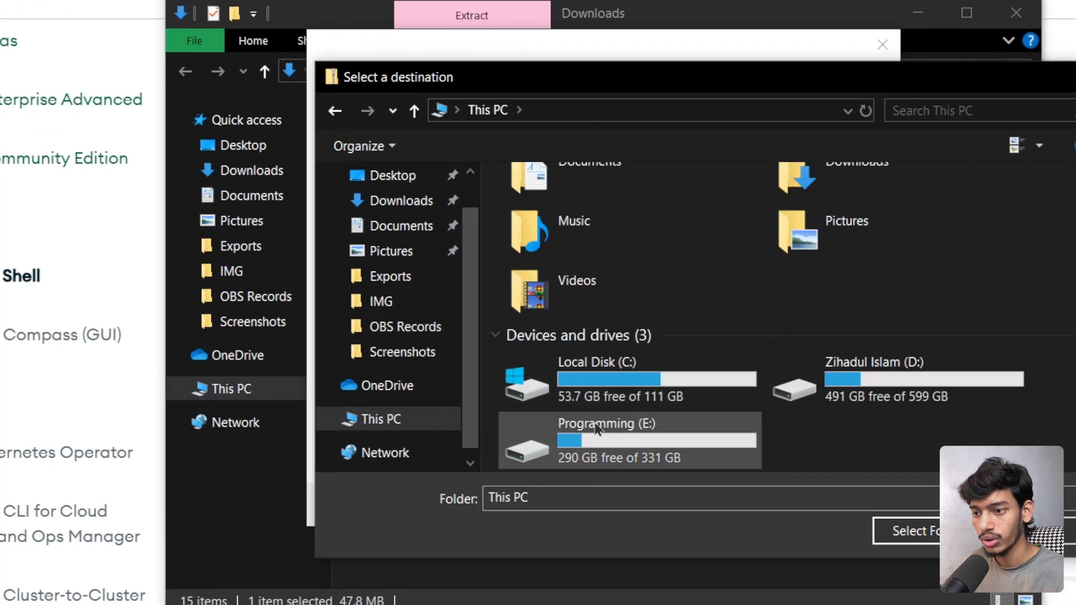
pyautogui.doubleClick(323, 466)
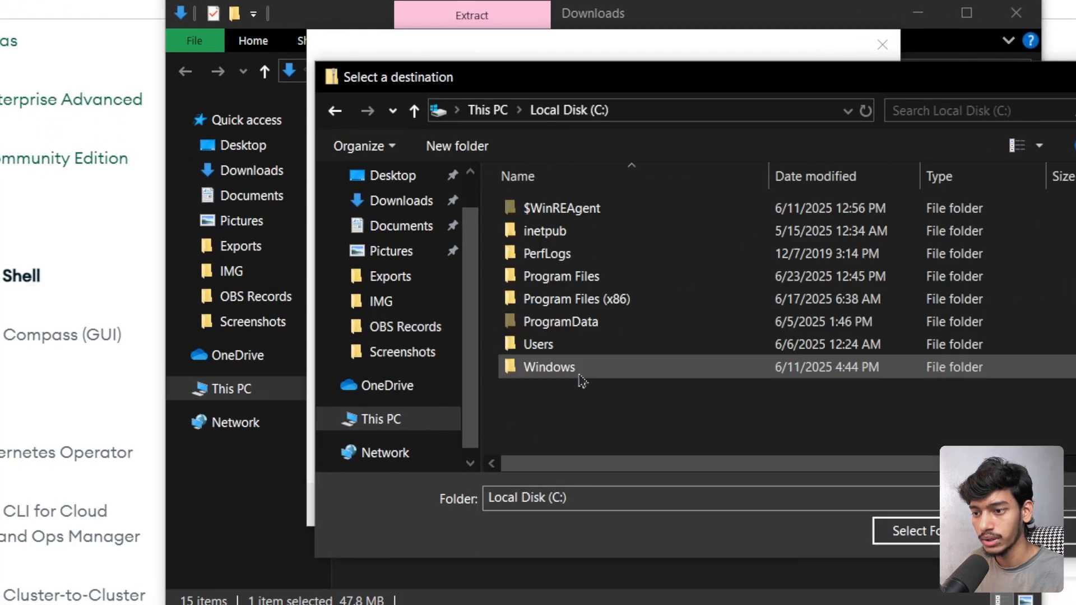
pyautogui.doubleClick(583, 277)
pyautogui.scroll(-4, 583, 276)
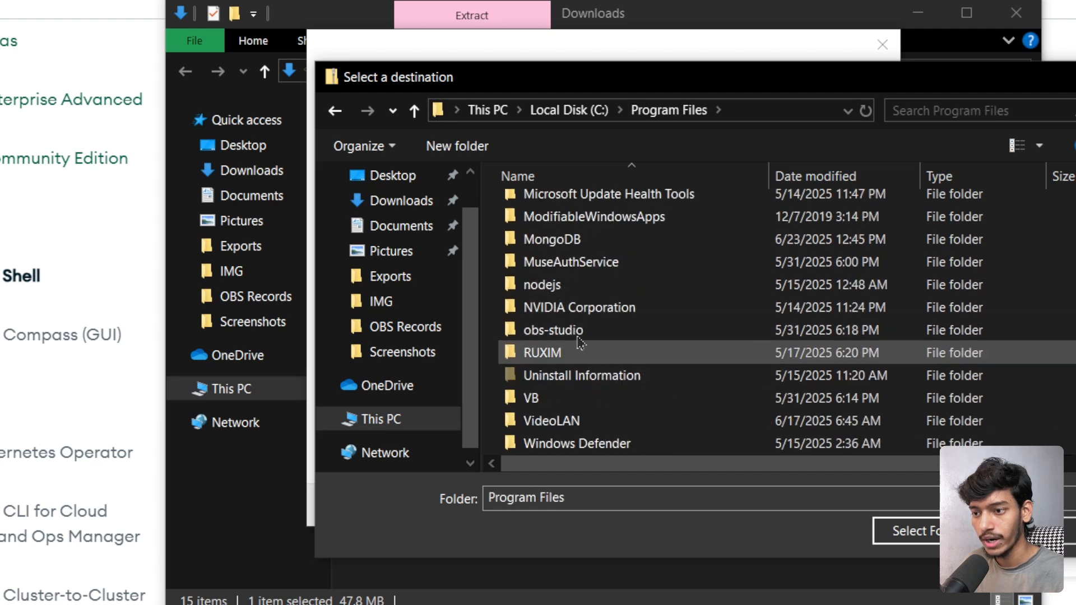
pyautogui.doubleClick(552, 239)
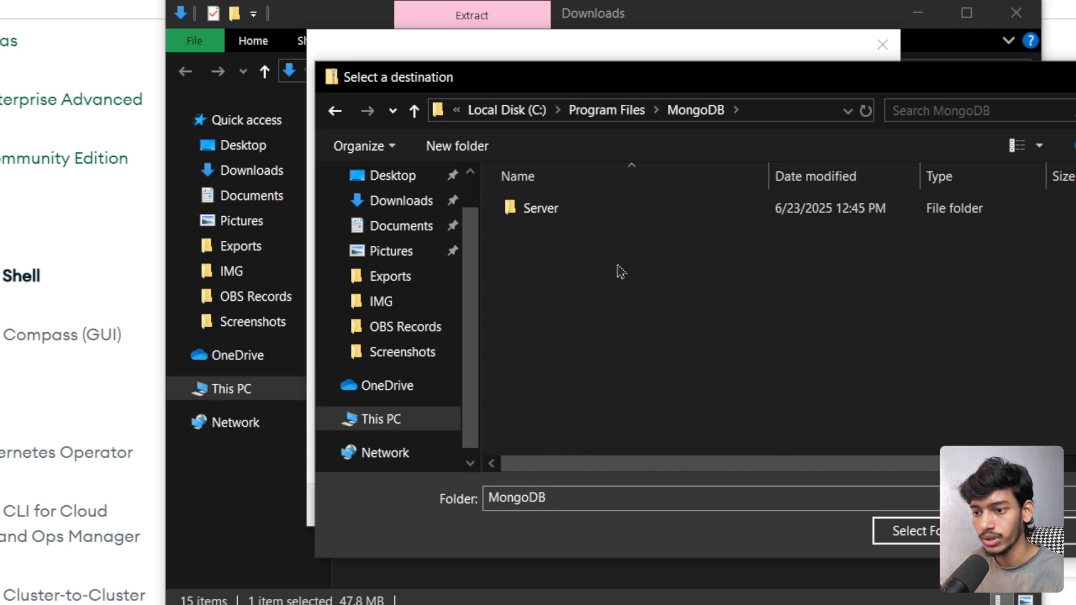
pyautogui.click(915, 536)
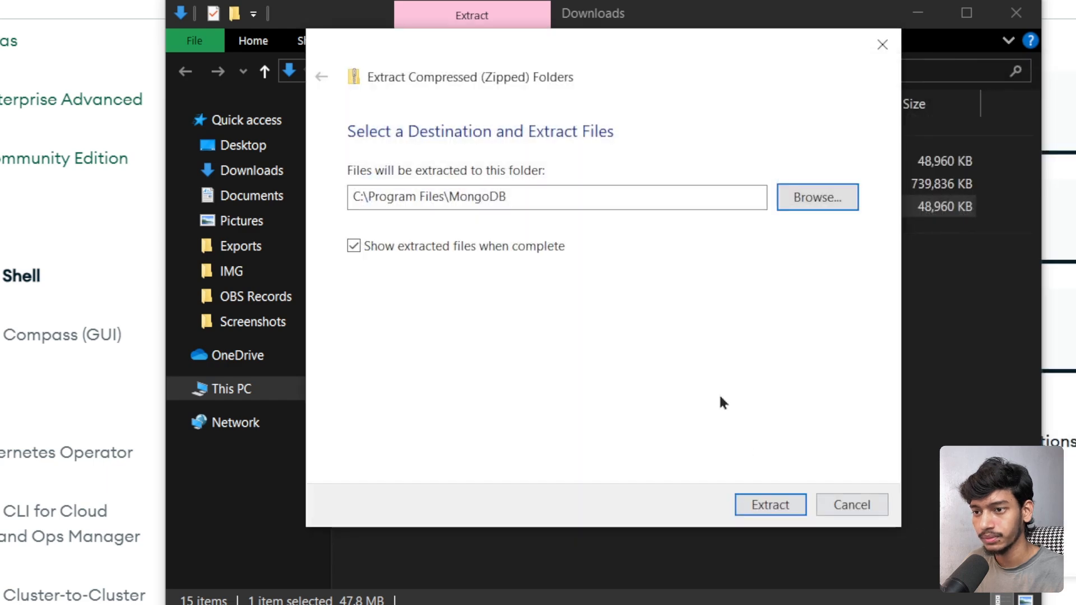
# Extract the shell archive to the chosen folder, and put away the Downloads and browser windows
pyautogui.click(776, 504)
pyautogui.moveTo(212, 70); pyautogui.dragTo(612, 198)
pyautogui.click(572, 325)
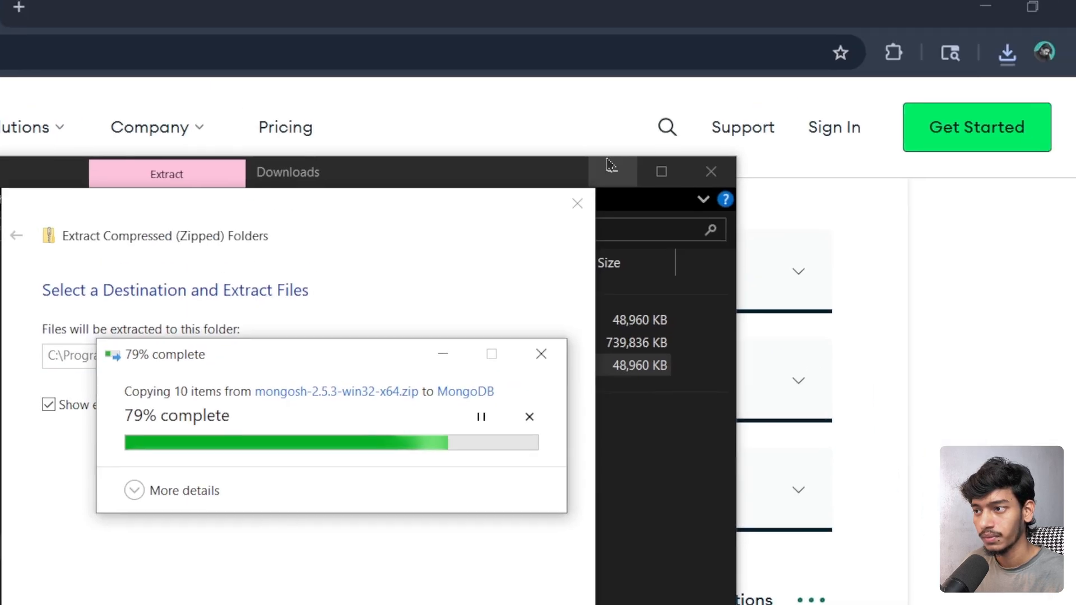
pyautogui.click(917, 9)
pyautogui.click(967, 10)
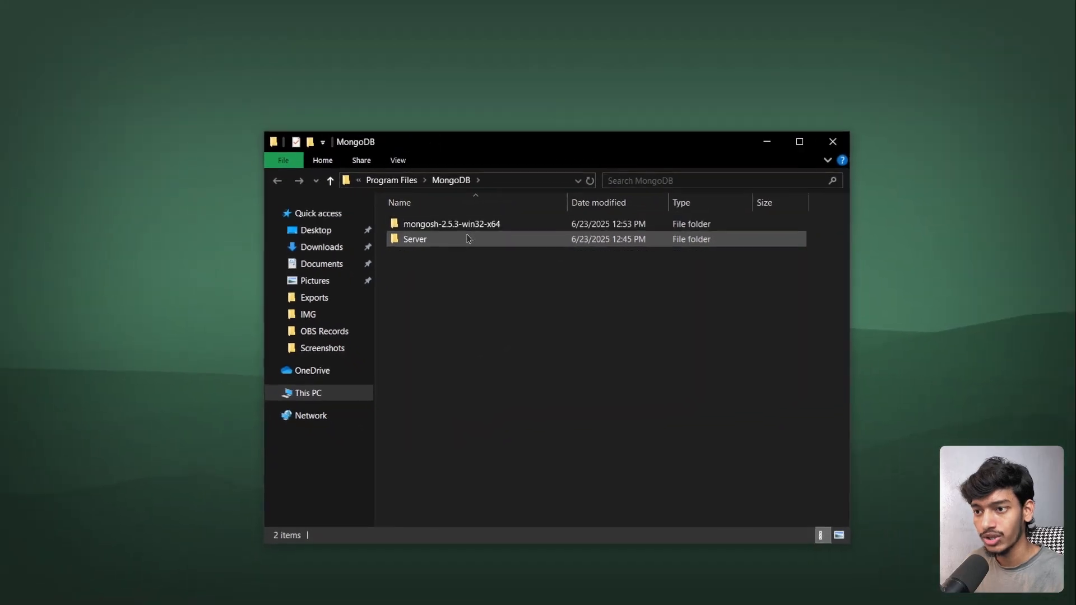
# Open the bin folder inside mongosh-2.5.3-win32-x64 and copy its full path
pyautogui.doubleClick(517, 230)
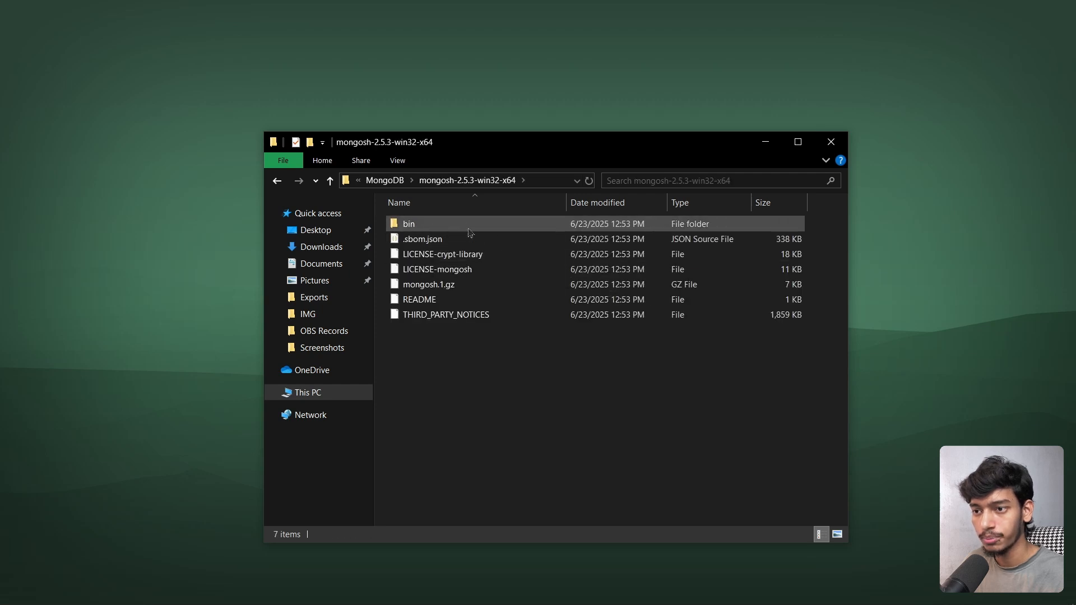
pyautogui.doubleClick(468, 227)
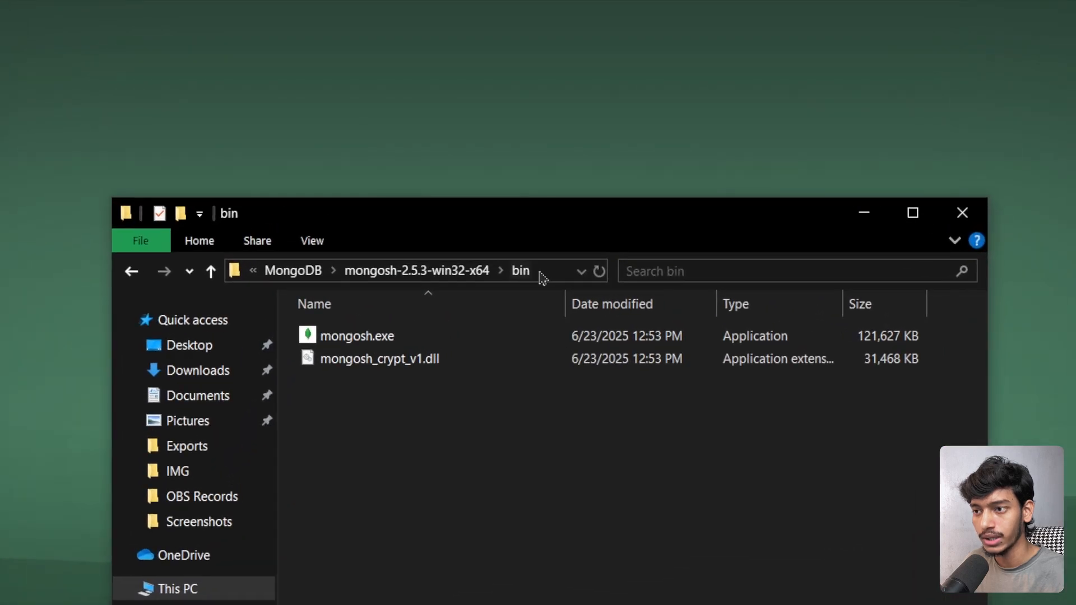
pyautogui.click(553, 181)
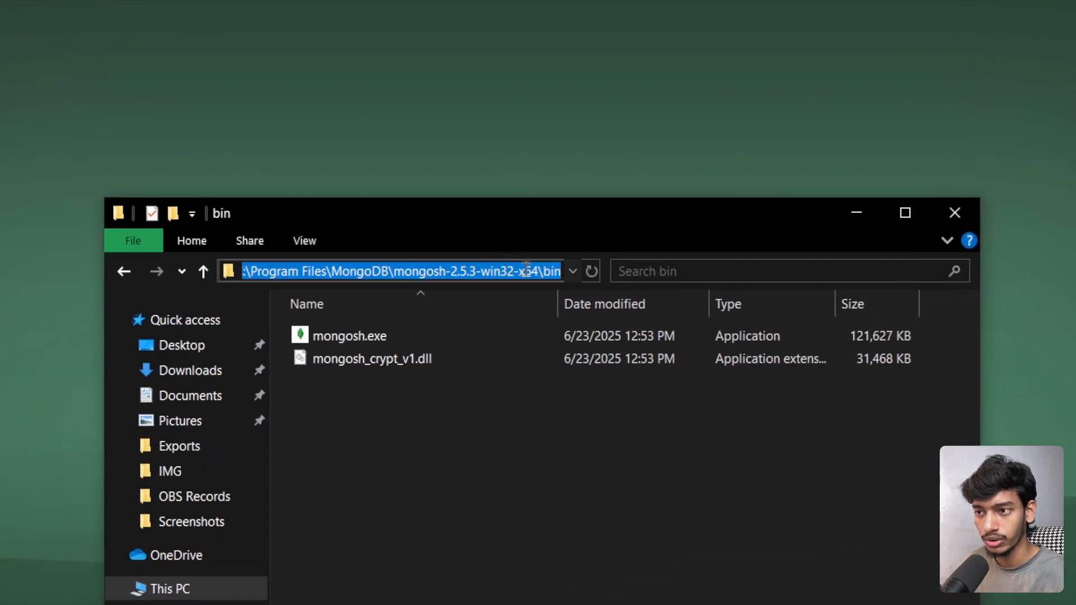
pyautogui.hotkey('ctrl', 'c')
pyautogui.click(499, 443)
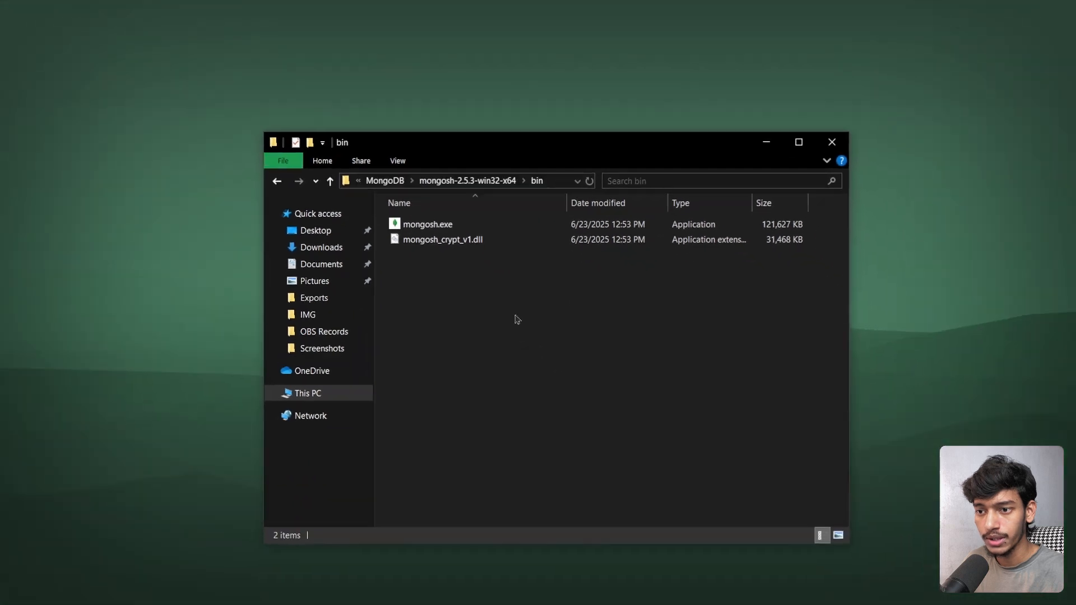
# Search Windows for the system environment variables settings and open the Environment Variables dialog
pyautogui.click(17, 591)
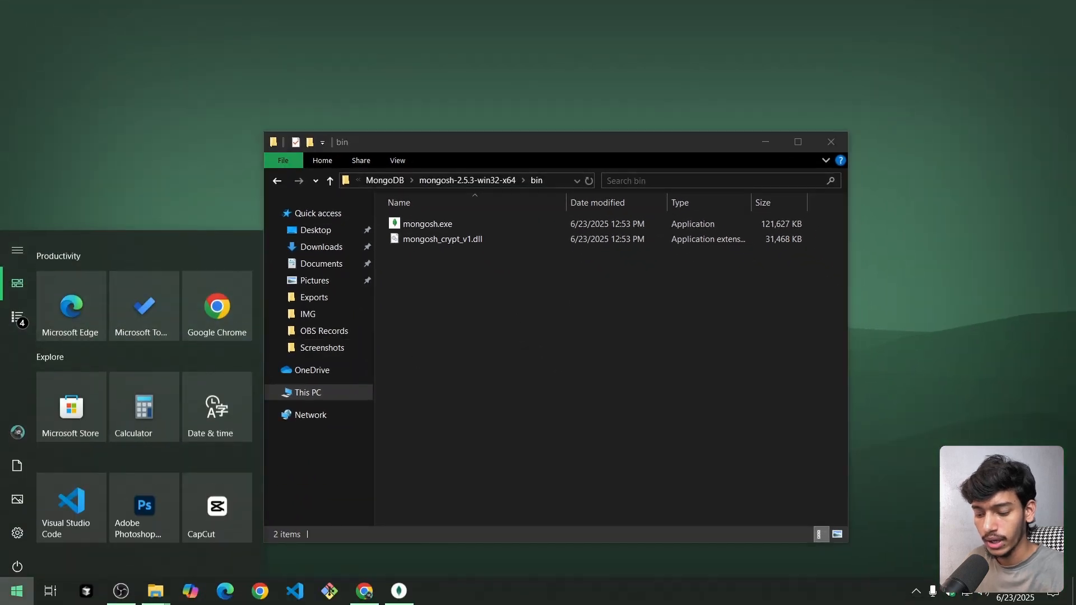
pyautogui.write('envi')
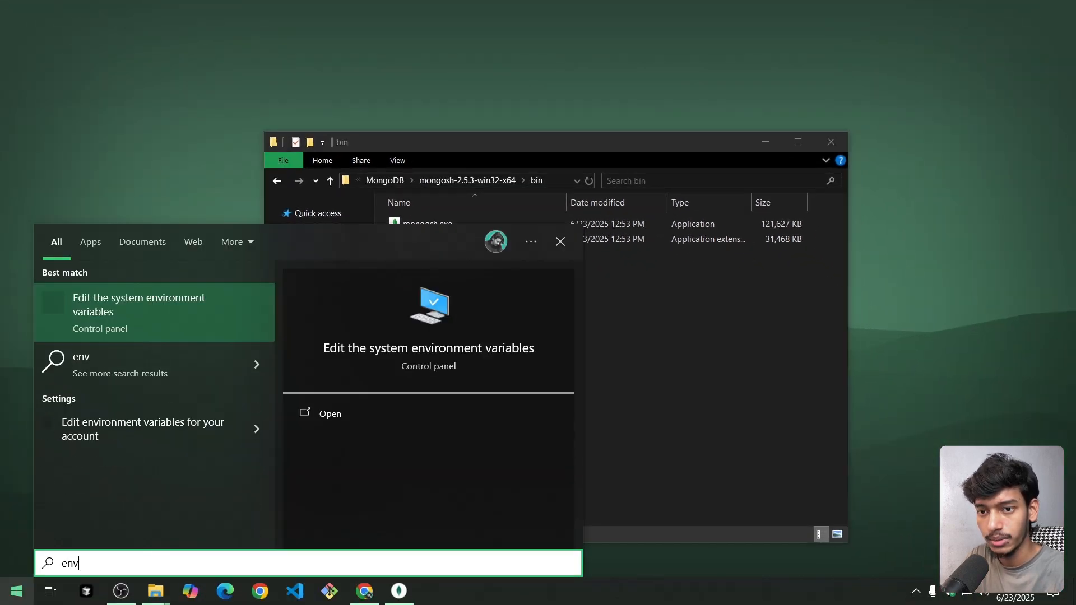
pyautogui.click(93, 322)
pyautogui.moveTo(284, 65); pyautogui.dragTo(612, 146)
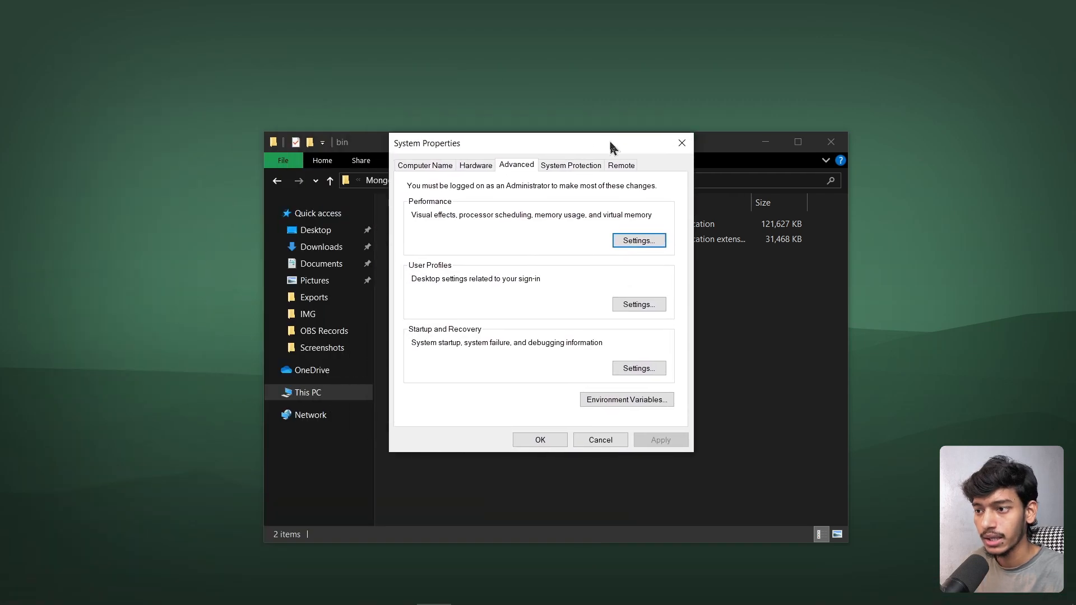
pyautogui.click(636, 401)
# Add C:\Program Files\MongoDB\mongosh-2.5.3-win32-x64\bin as a new entry in the system Path variable and save the changes
pyautogui.scroll(-2, 449, 367)
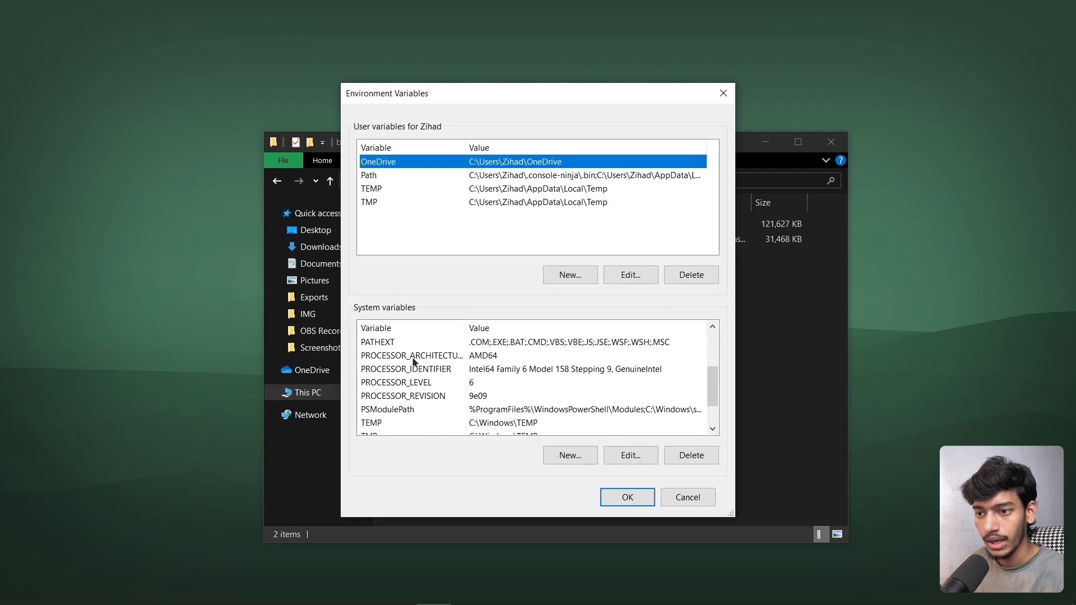
pyautogui.scroll(2, 413, 359)
pyautogui.scroll(-2, 378, 370)
pyautogui.scroll(2, 377, 370)
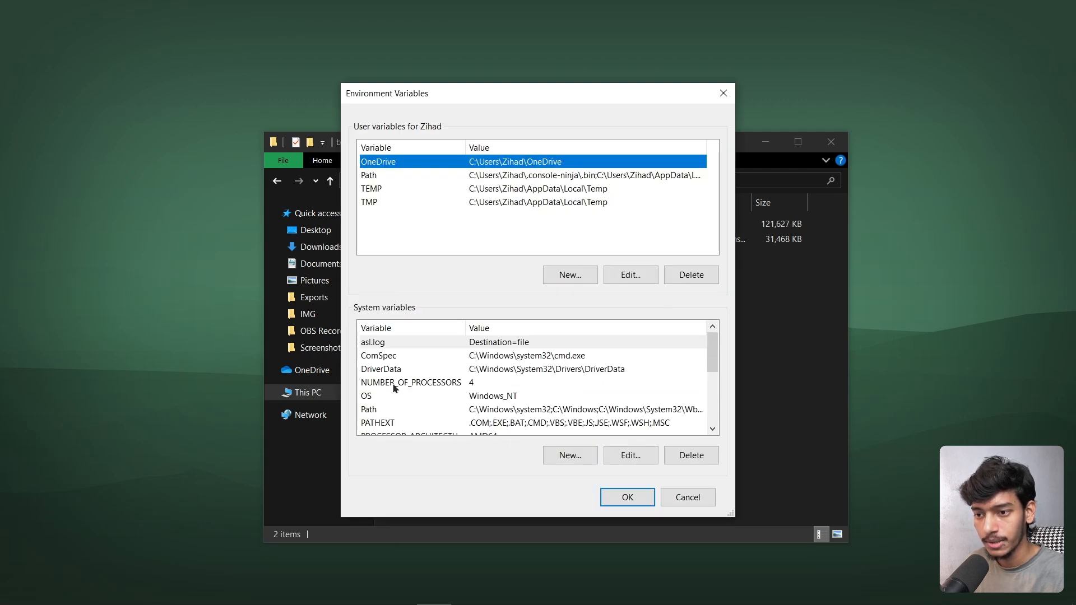
pyautogui.click(386, 413)
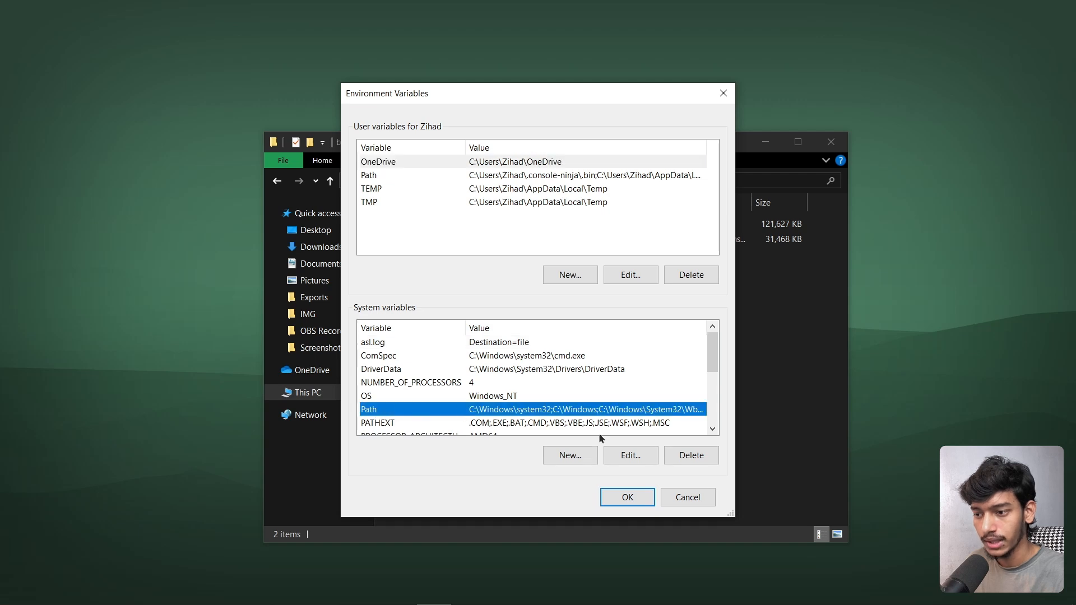
pyautogui.click(627, 455)
pyautogui.click(483, 279)
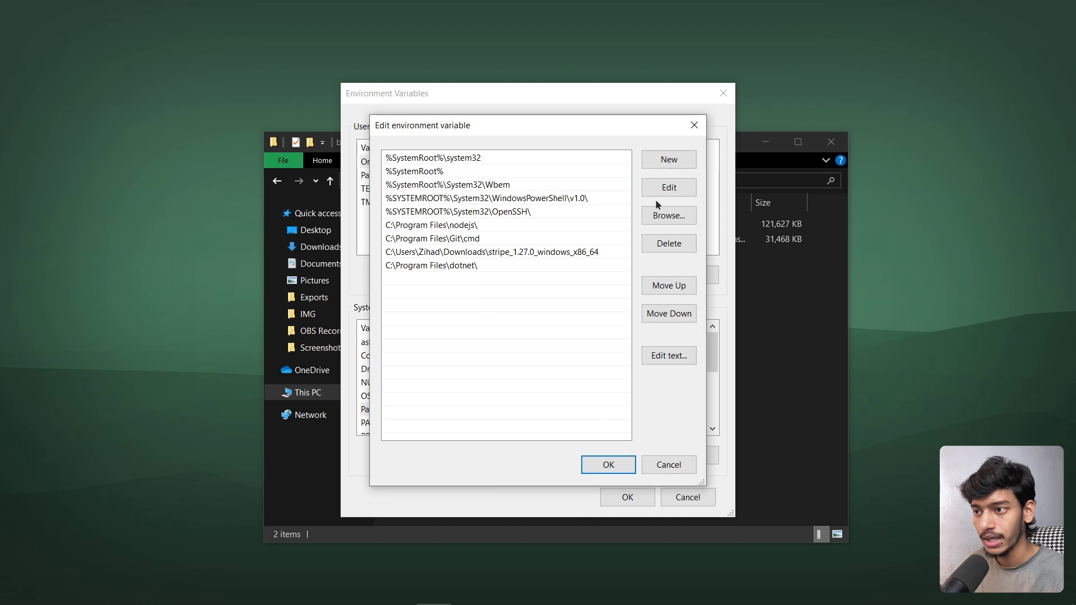
pyautogui.click(664, 160)
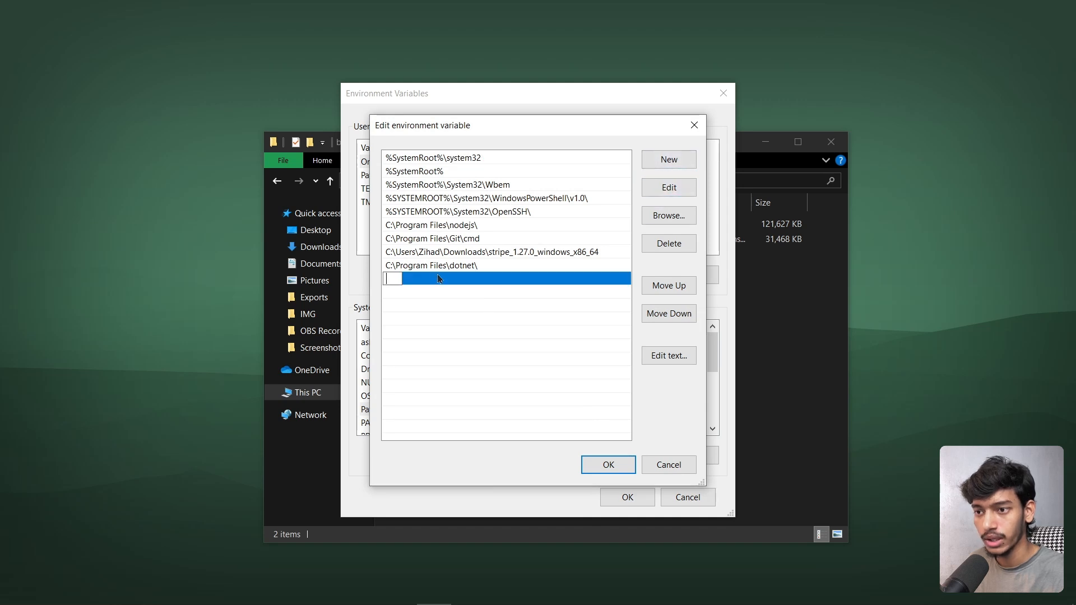
pyautogui.hotkey('ctrl', 'v')
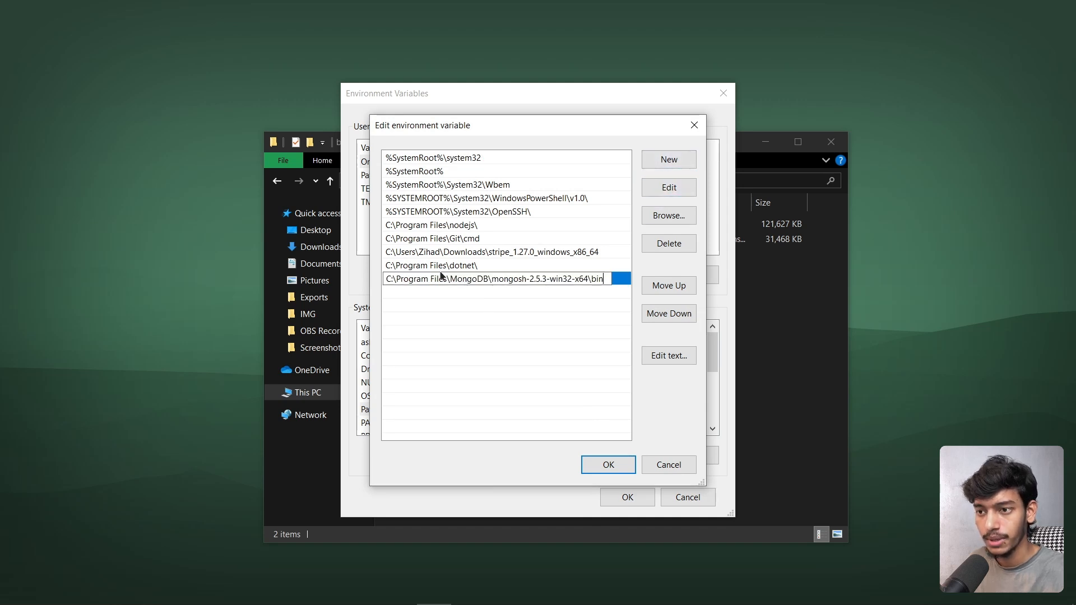
pyautogui.click(618, 470)
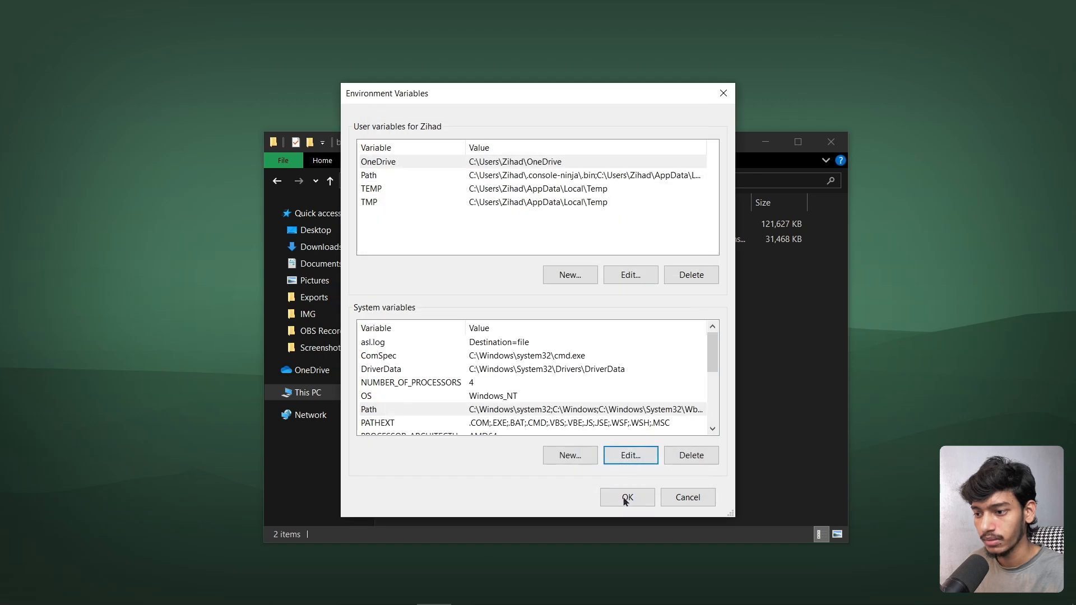
pyautogui.click(626, 497)
pyautogui.click(540, 441)
# Refresh the desktop, switch to a Git Bash terminal, run mongosh and highlight the local connection string
pyautogui.click(424, 154)
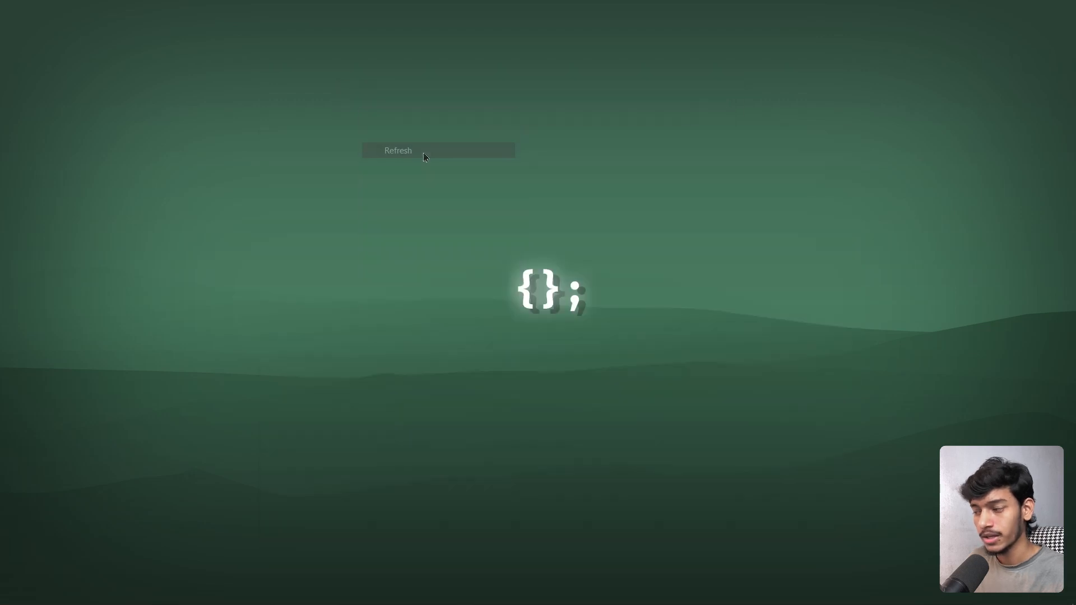
pyautogui.moveTo(331, 574)
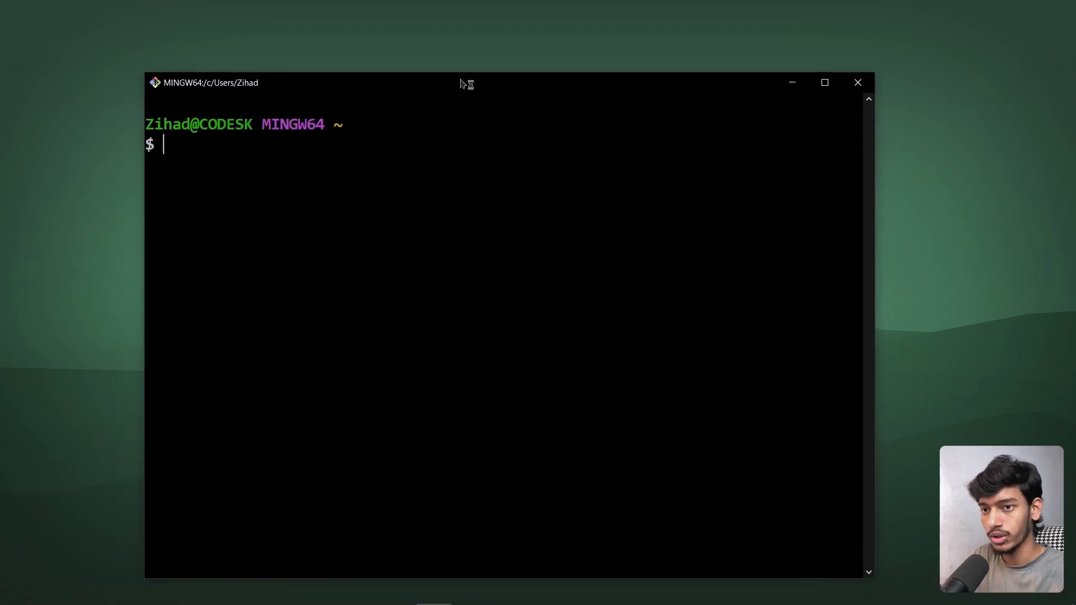
pyautogui.write('mongosh')
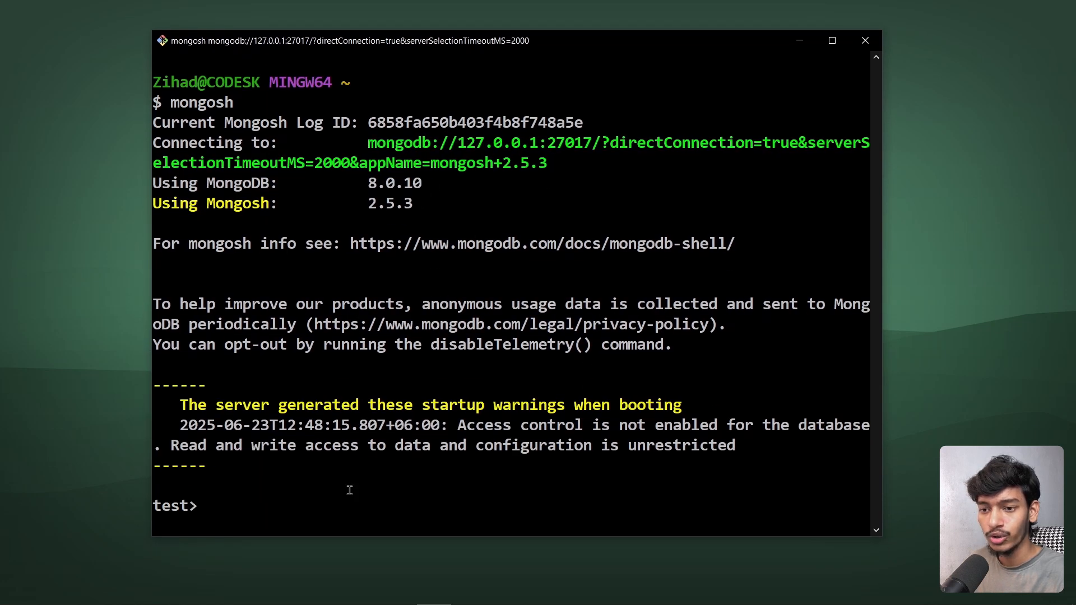
pyautogui.moveTo(370, 142); pyautogui.dragTo(547, 163)
pyautogui.doubleClick(512, 365)
# List the server's databases with show dbs; and highlight the admin and config entries
pyautogui.write('s')
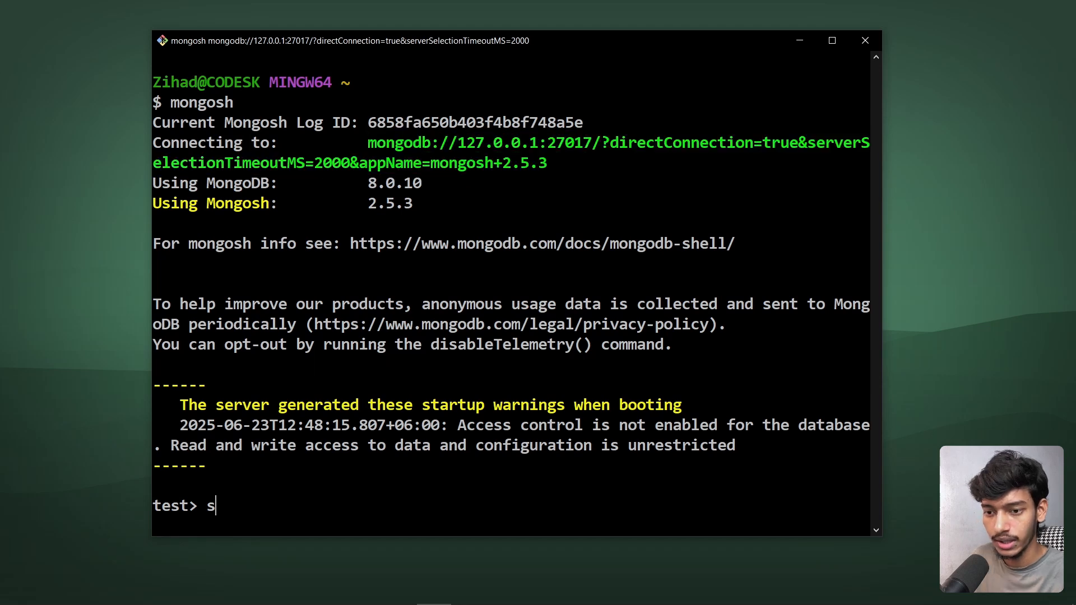
pyautogui.press('BackSpace')
pyautogui.write('sho')
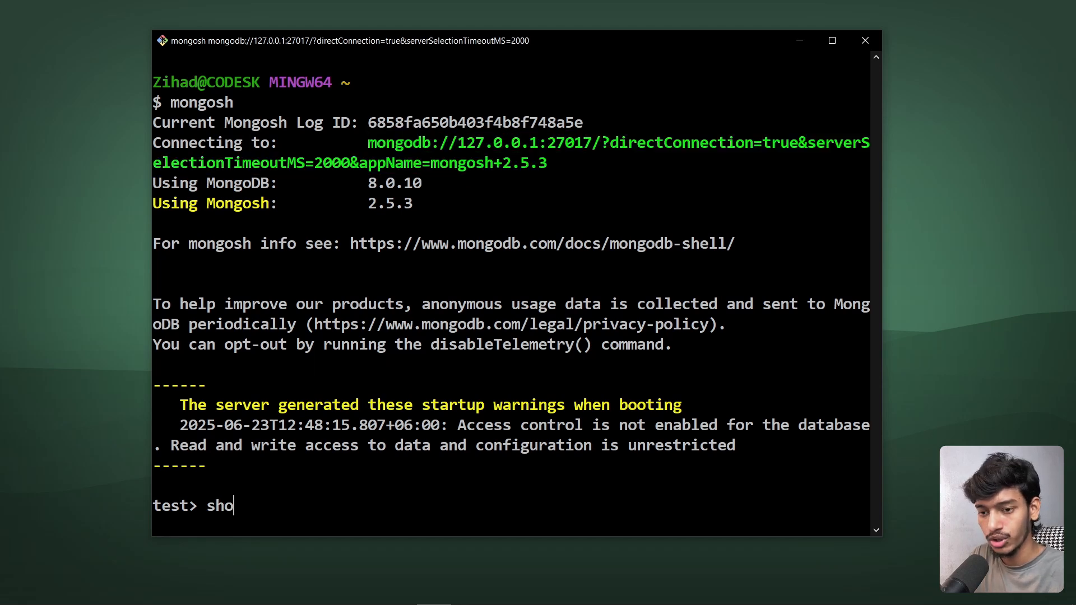
pyautogui.write('w dbs;')
pyautogui.press('Return')
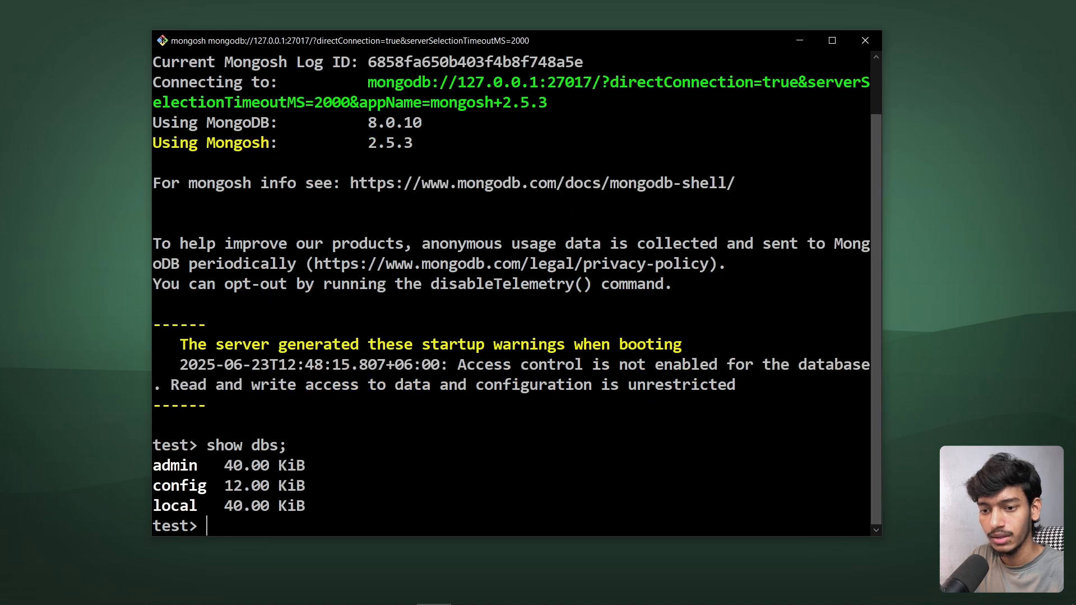
pyautogui.moveTo(156, 467); pyautogui.dragTo(265, 485)
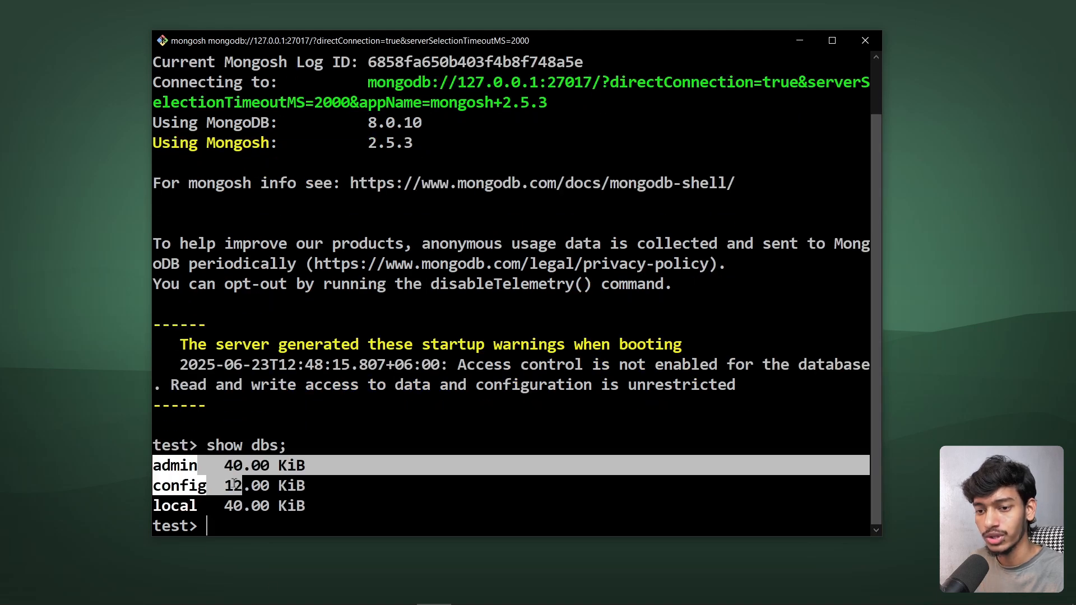
pyautogui.click(316, 510)
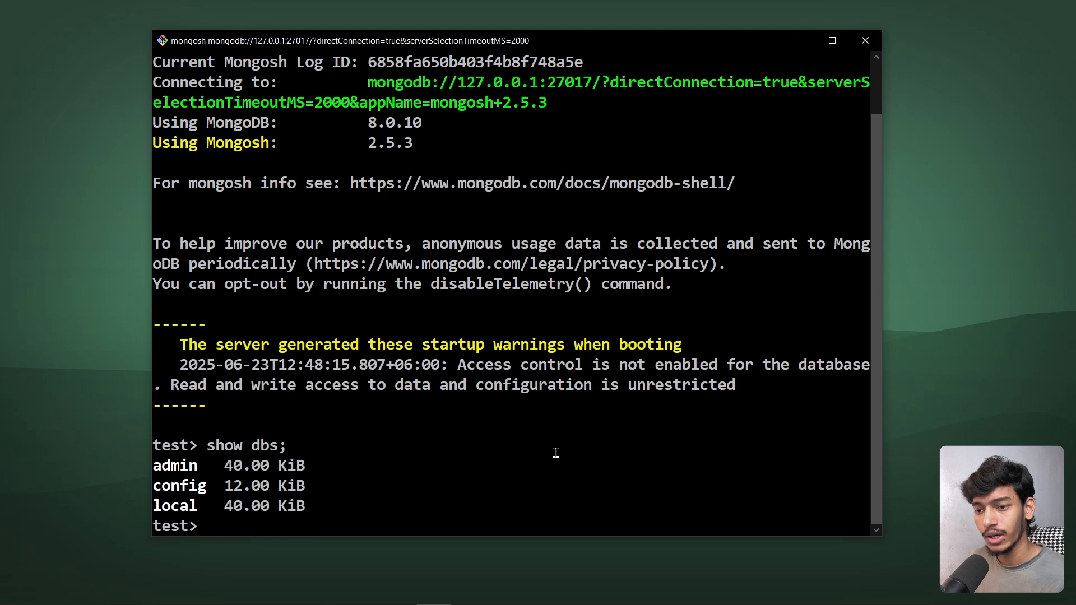
# Close the Git Bash terminal, accepting that its mongosh process is still running
pyautogui.scroll(1, 471, 404)
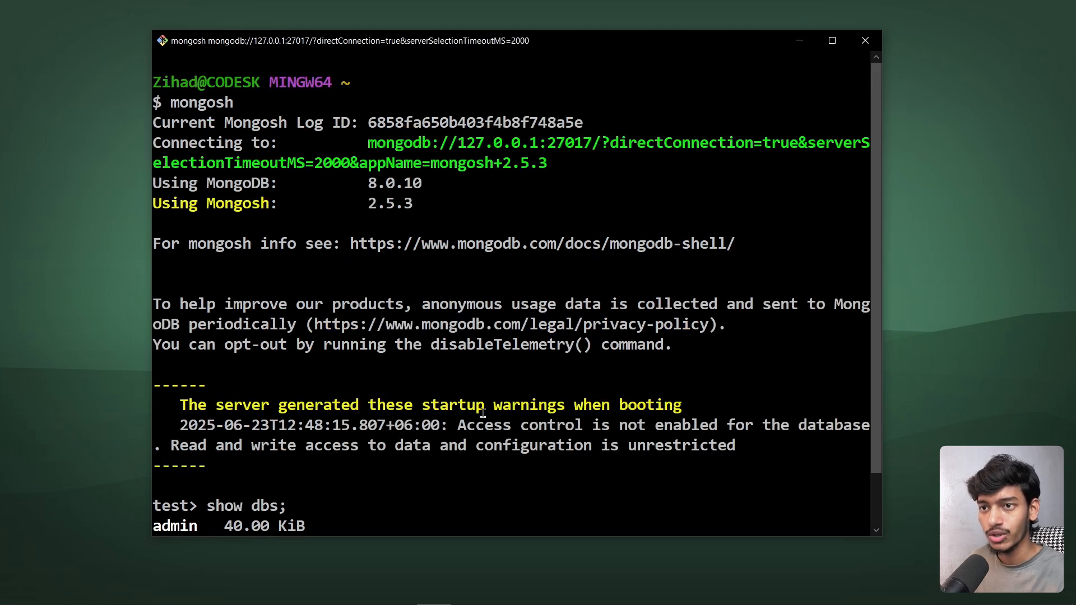
pyautogui.click(866, 41)
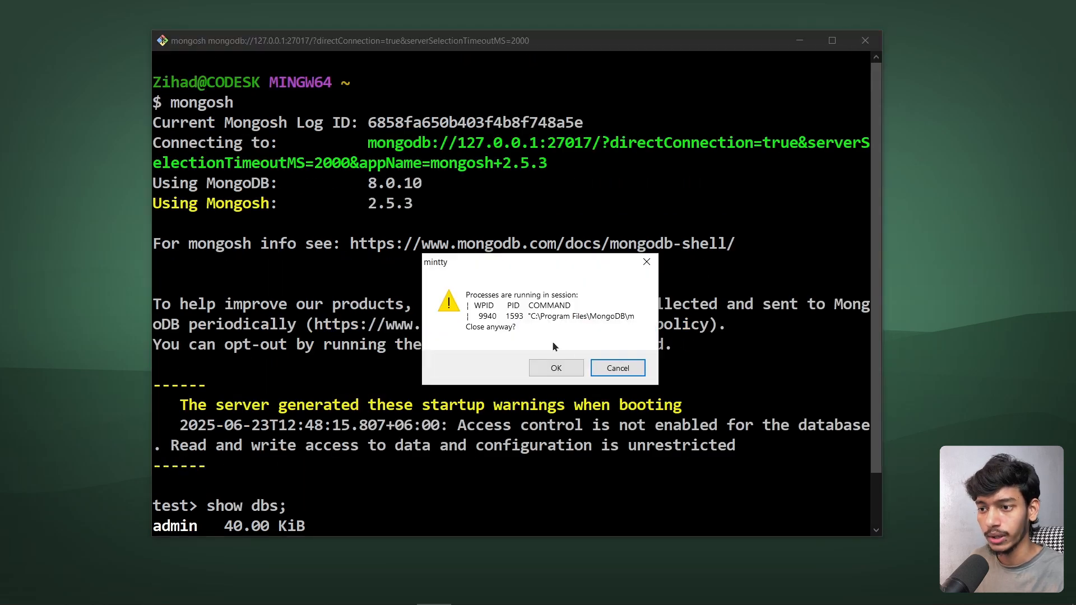
pyautogui.click(554, 365)
pyautogui.click(950, 17)
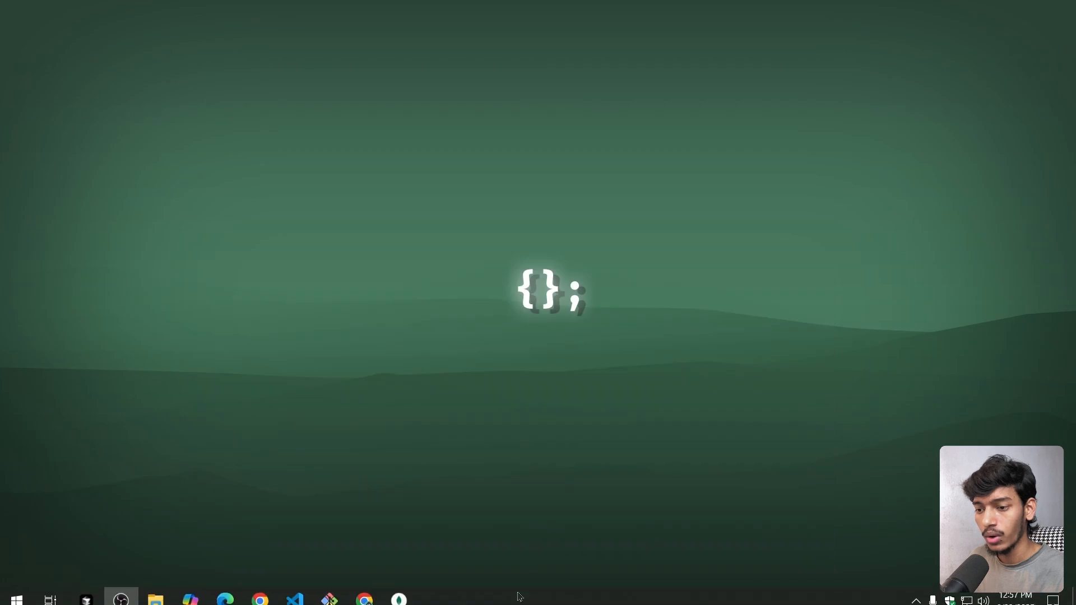
# Switch to MongoDB Compass, connect to localhost:27017 and collapse its database list
pyautogui.click(399, 599)
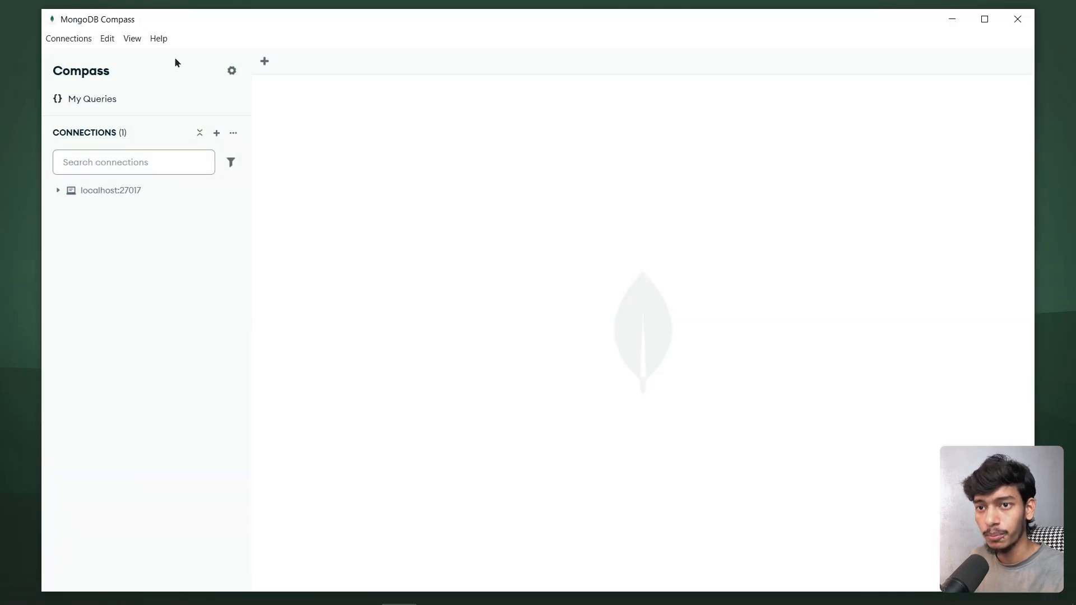
pyautogui.moveTo(223, 199)
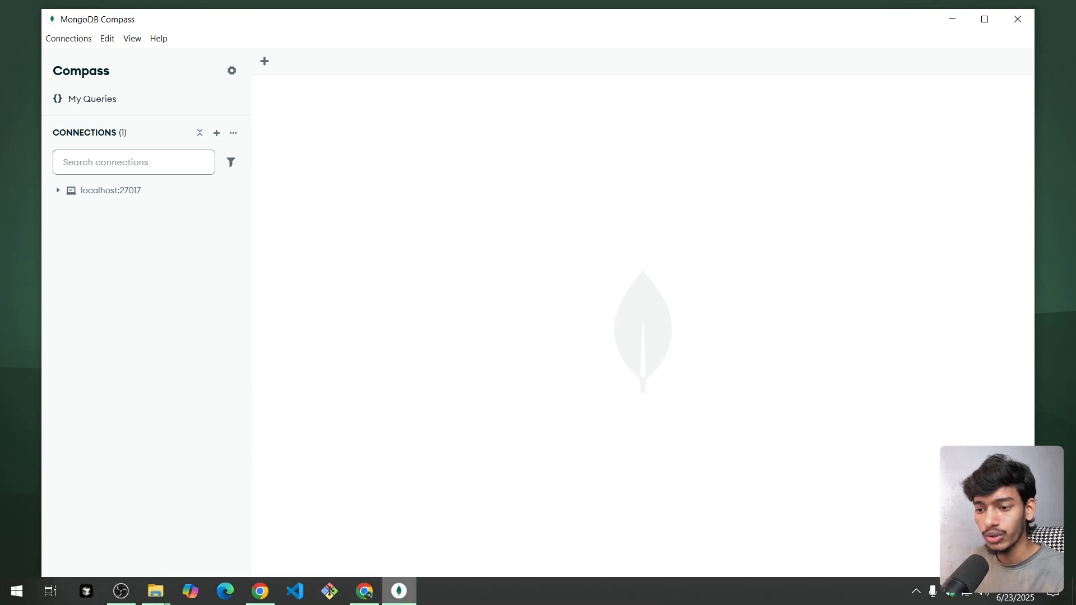
pyautogui.click(259, 595)
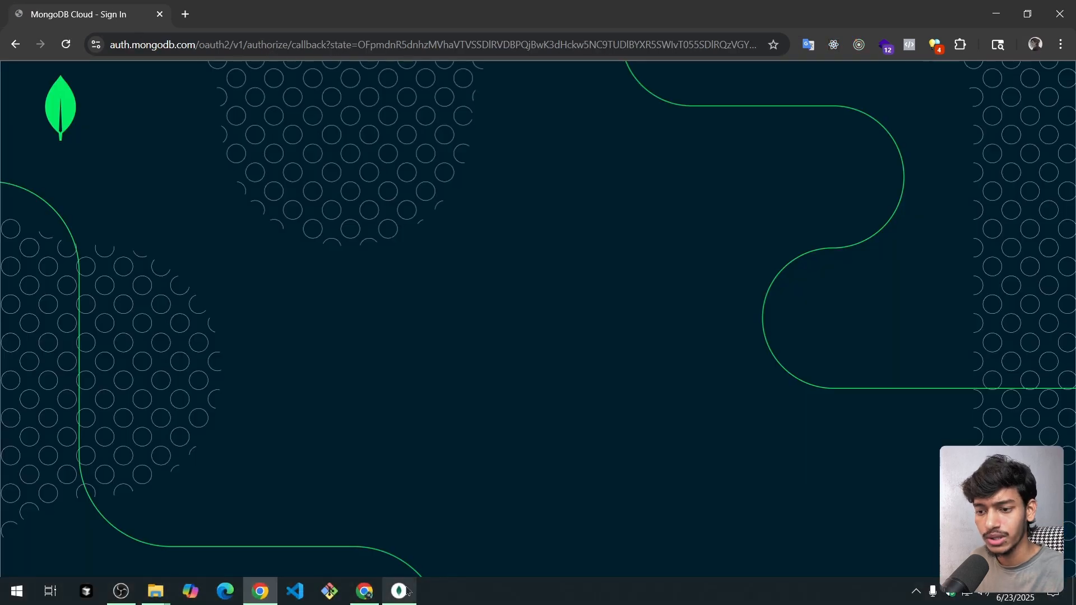
pyautogui.click(399, 593)
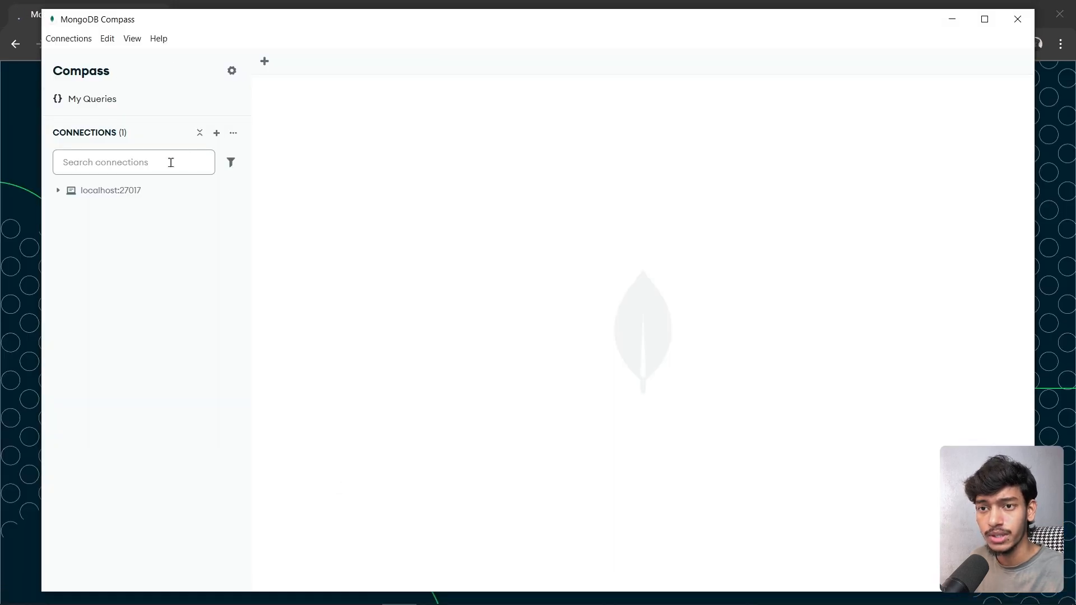
pyautogui.click(188, 190)
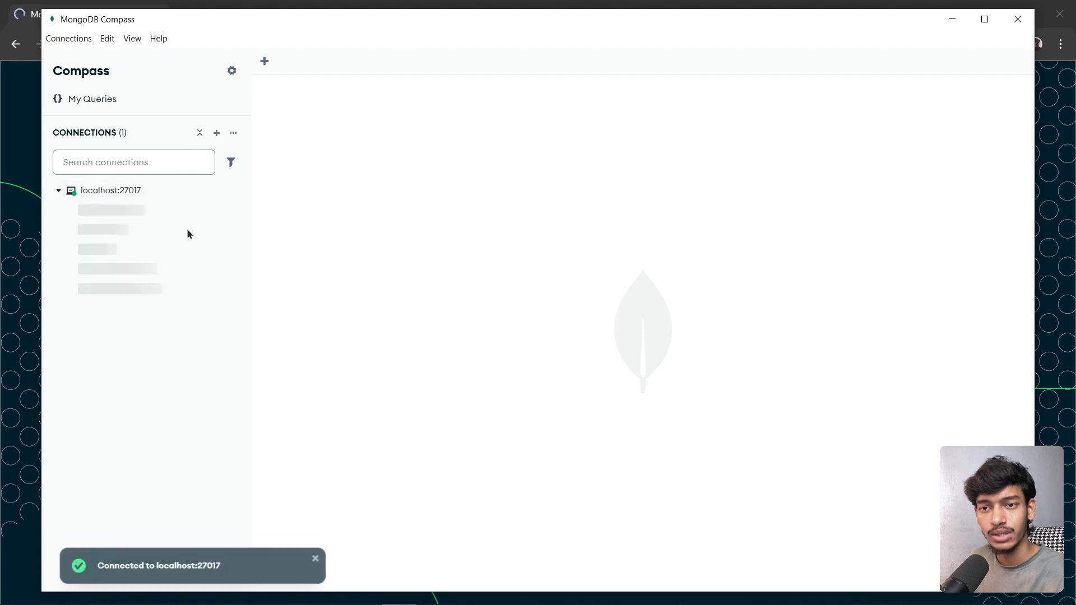
pyautogui.click(57, 191)
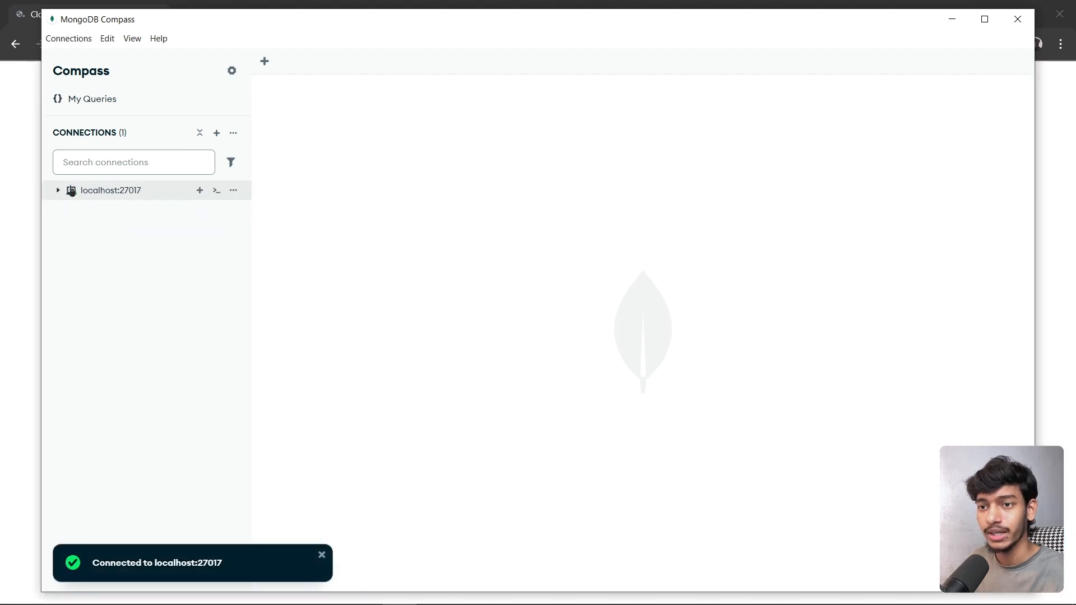
# In Atlas, choose Compass as the connection method for Cluster1 with Compass already installed, and copy the connection string
pyautogui.click(1047, 247)
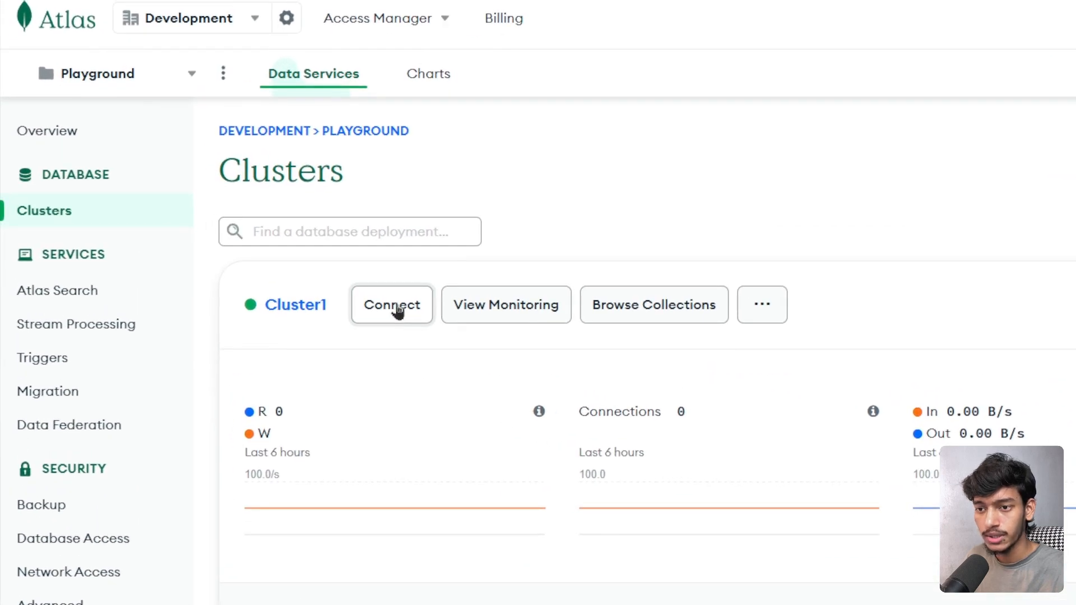
pyautogui.click(397, 307)
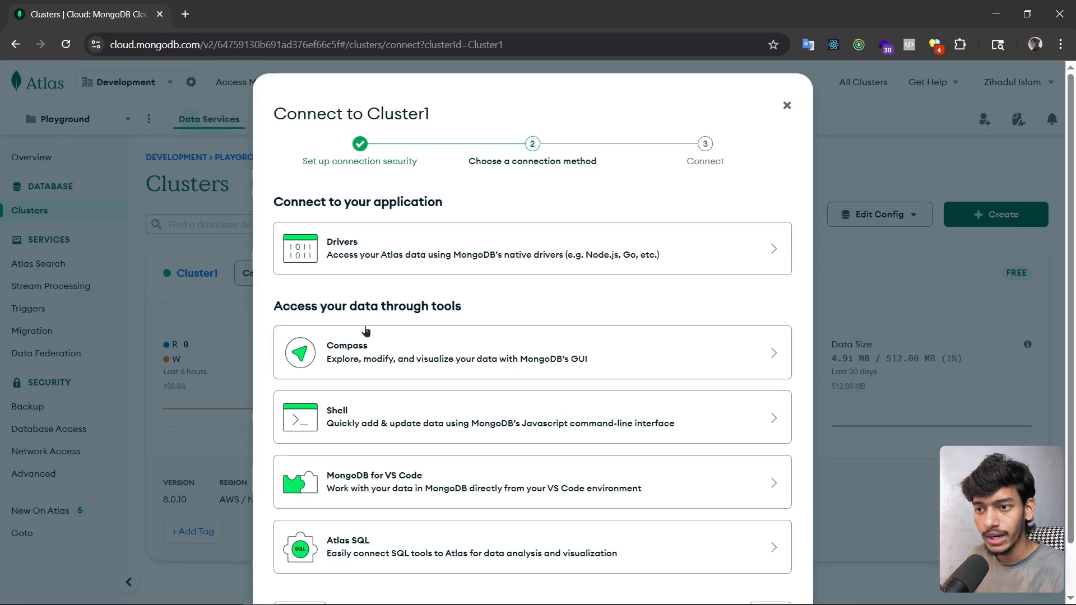
pyautogui.click(385, 356)
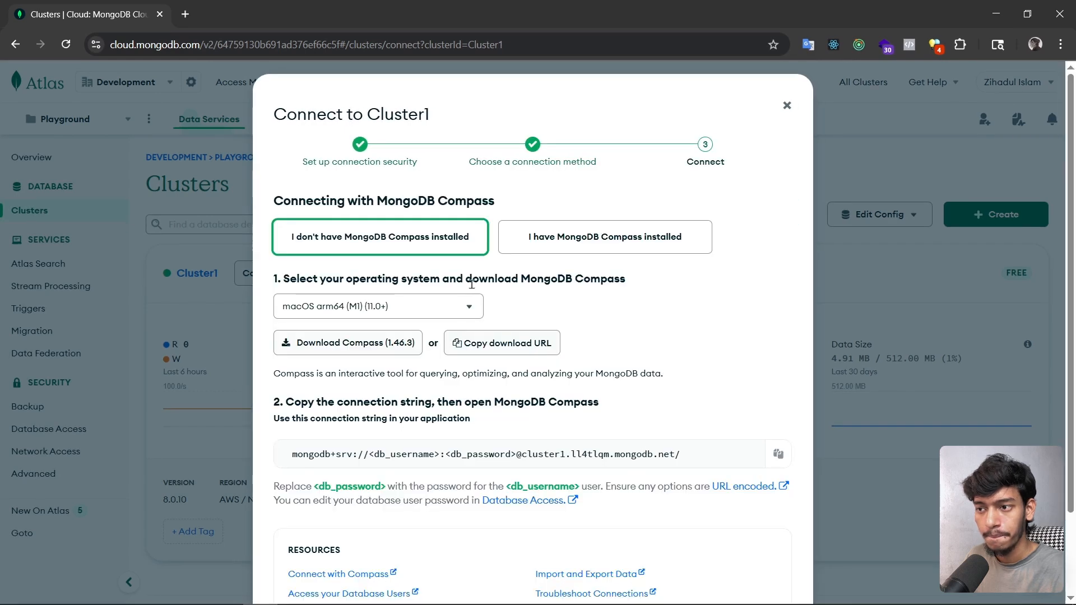
pyautogui.click(621, 242)
pyautogui.scroll(-1, 457, 336)
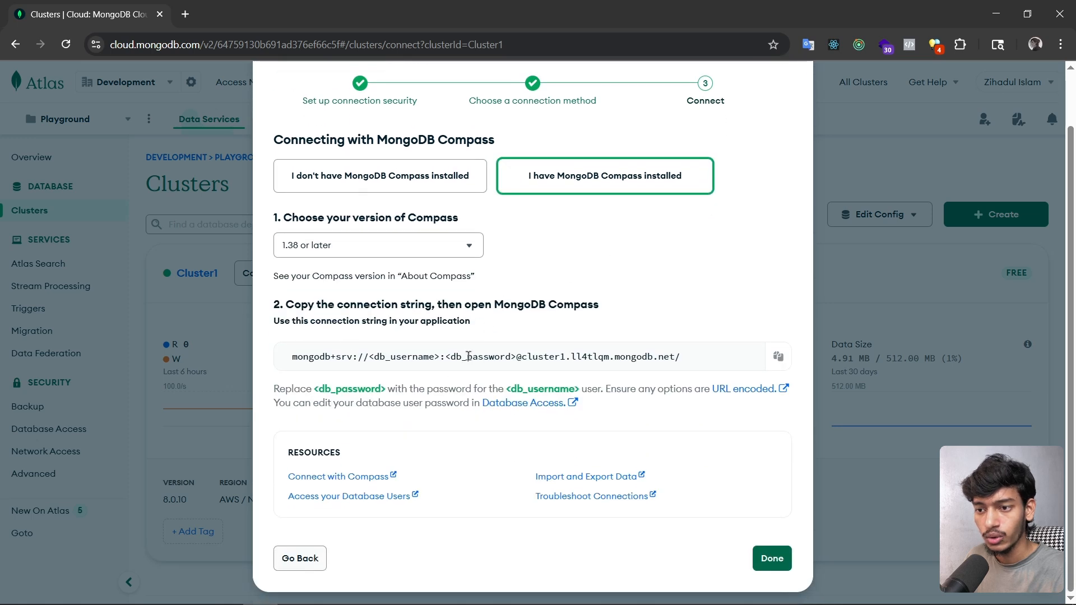
pyautogui.moveTo(284, 360); pyautogui.dragTo(705, 359)
pyautogui.hotkey('ctrl', 'c')
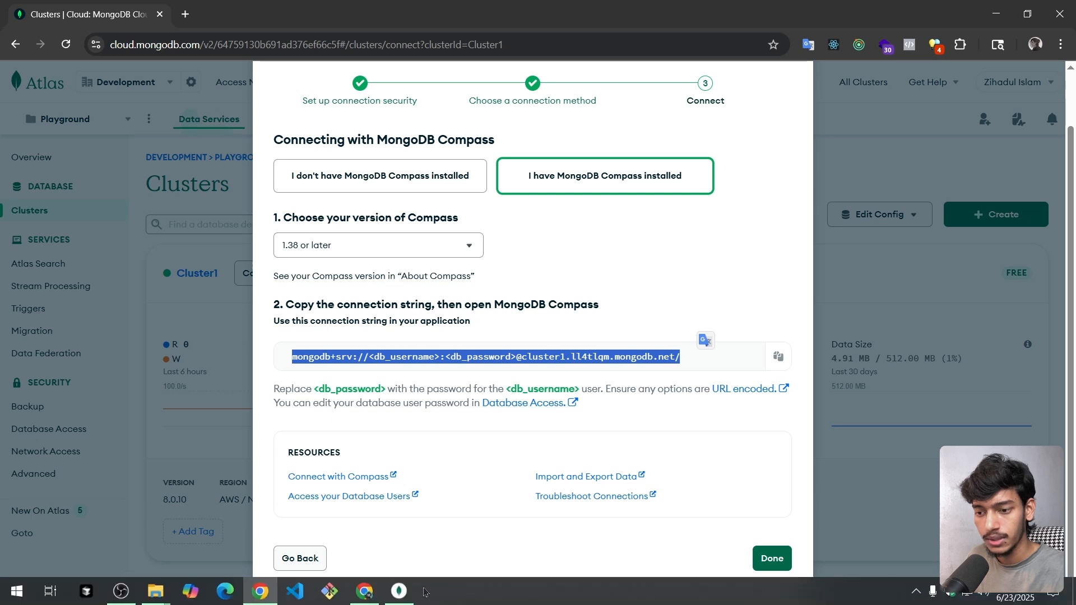
# Switch to Compass and start a new connection, replacing the default URI with the copied Atlas connection string
pyautogui.click(399, 596)
pyautogui.click(216, 133)
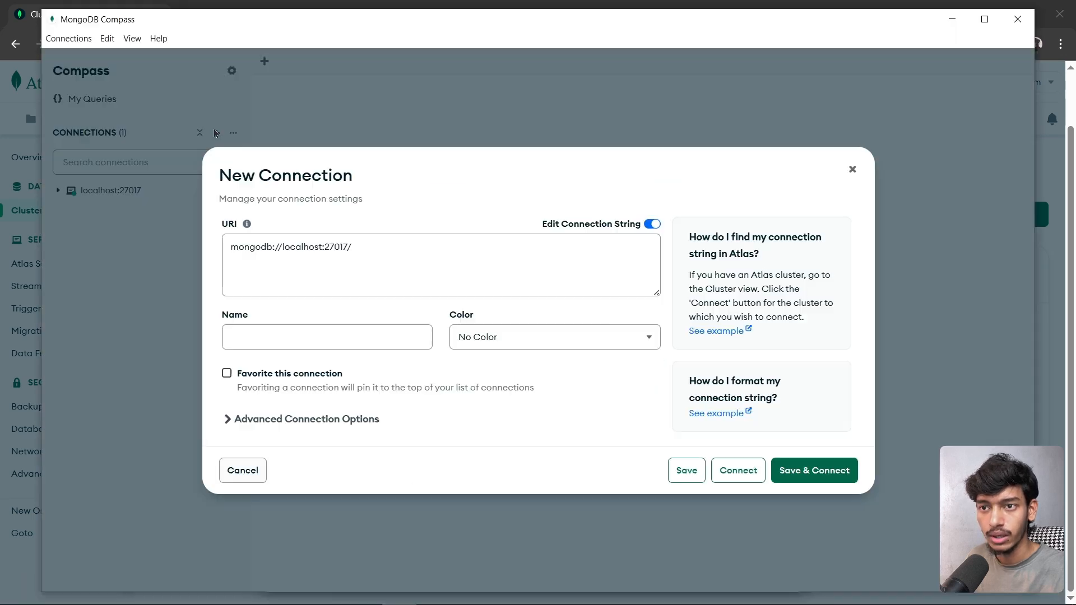
pyautogui.doubleClick(401, 249)
pyautogui.hotkey('ctrl', 'a')
pyautogui.hotkey('ctrl', 'v')
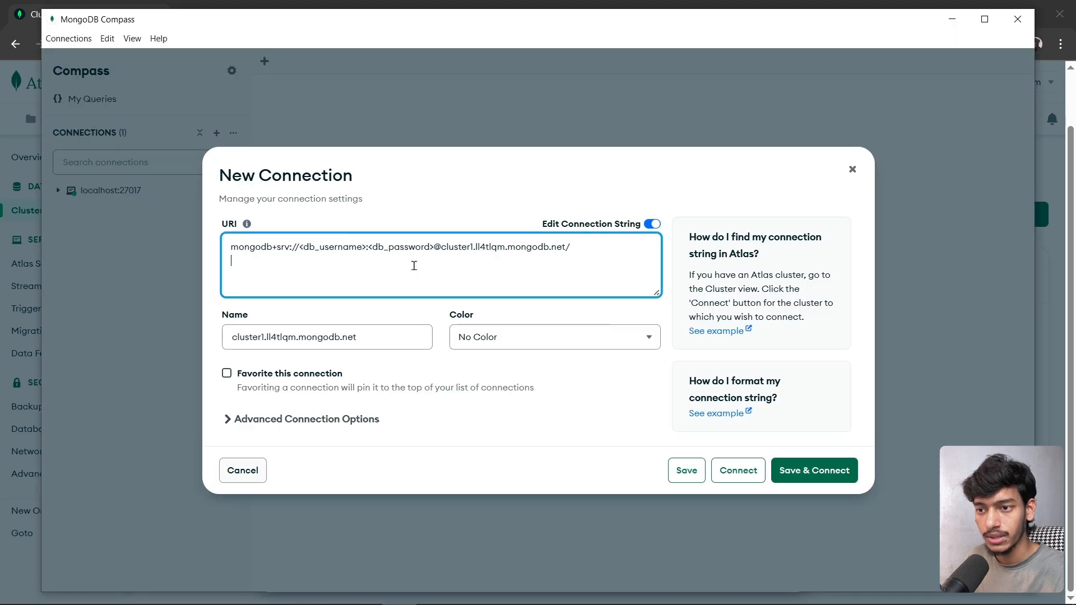
# Highlight the <db_username> and <db_password> placeholders in the new connection's URI
pyautogui.moveTo(365, 248); pyautogui.dragTo(302, 249)
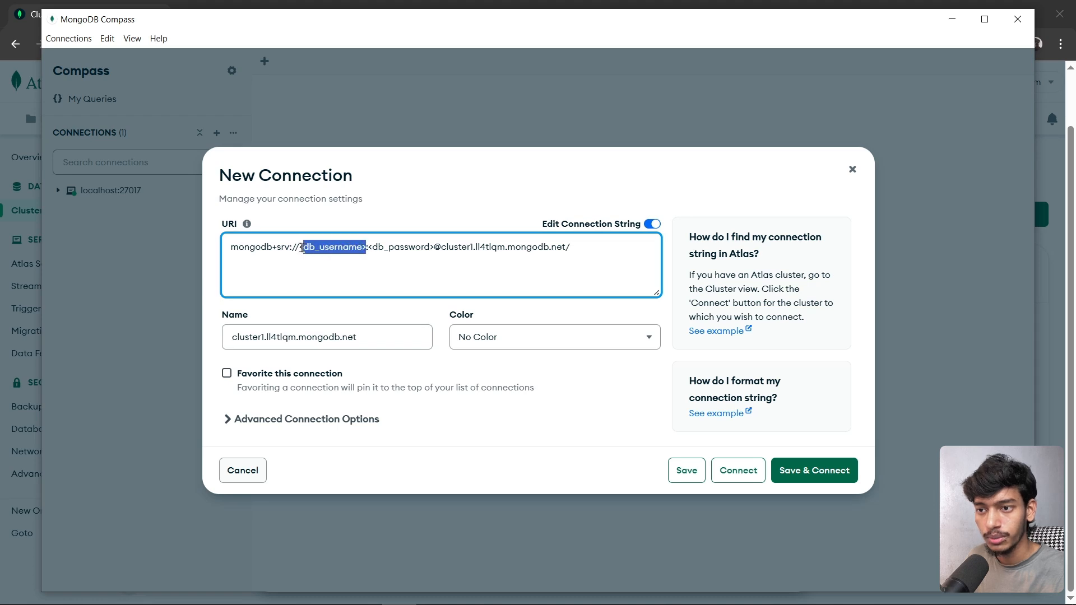
pyautogui.moveTo(368, 248); pyautogui.dragTo(427, 248)
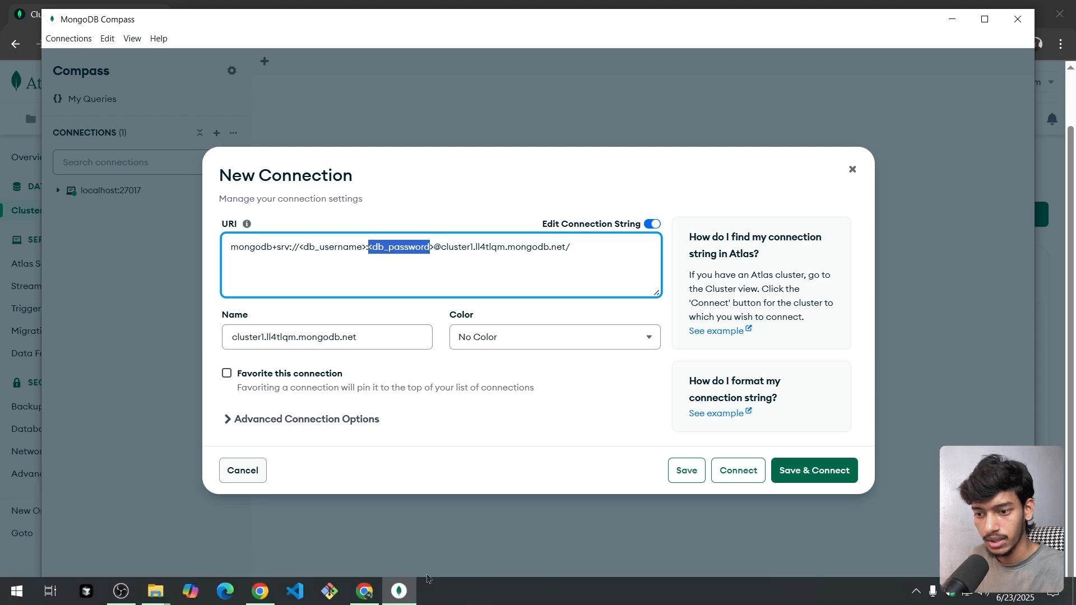
pyautogui.click(368, 247)
pyautogui.moveTo(362, 248); pyautogui.dragTo(301, 251)
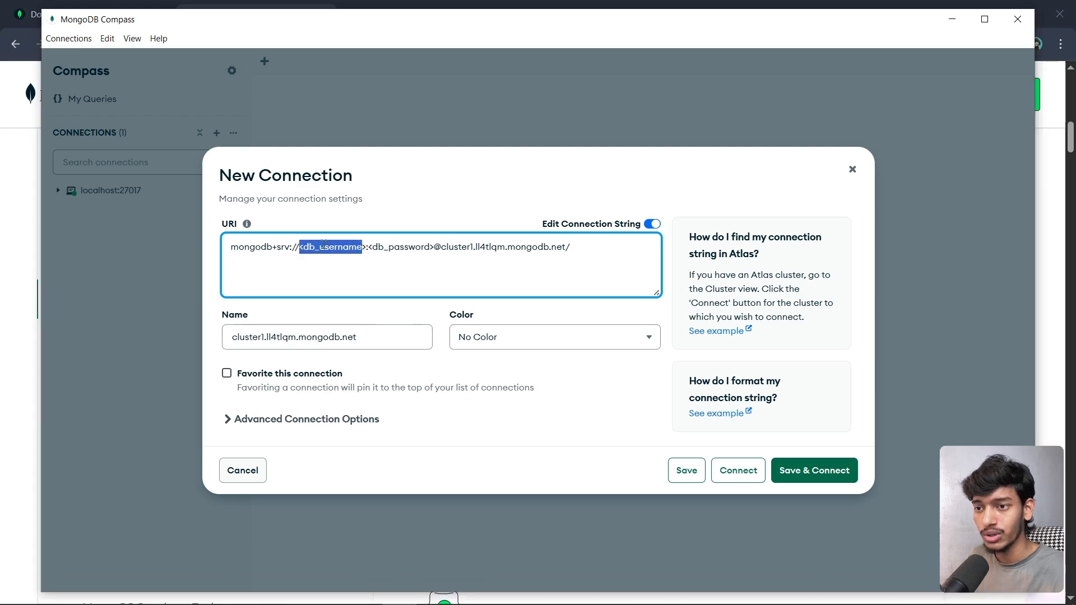
# Return to Atlas in the browser, finish the Cluster1 connection dialog and review the users under Database Access
pyautogui.click(260, 593)
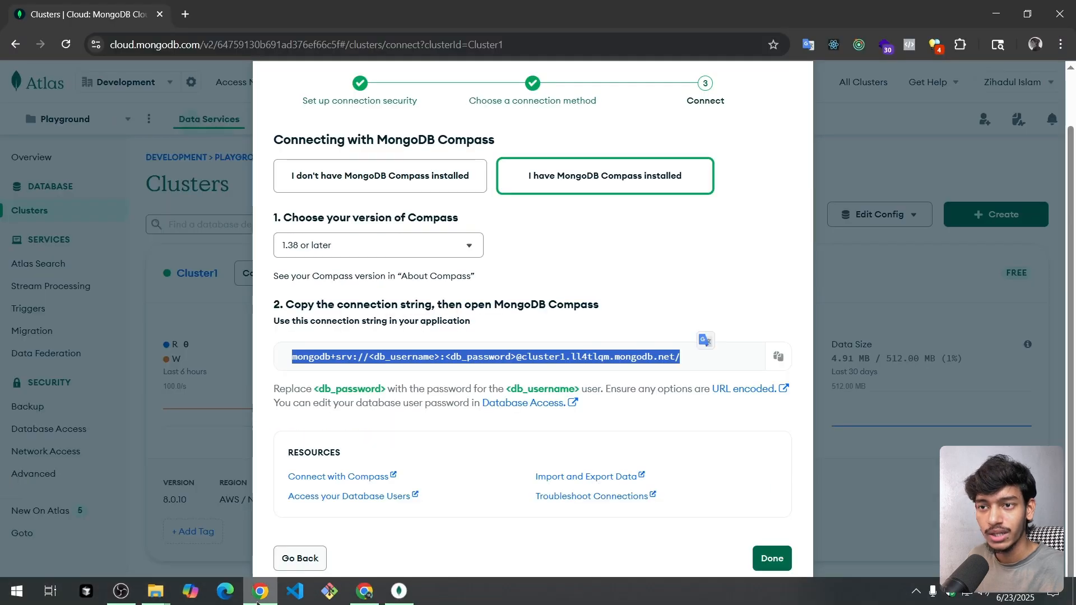
pyautogui.click(772, 558)
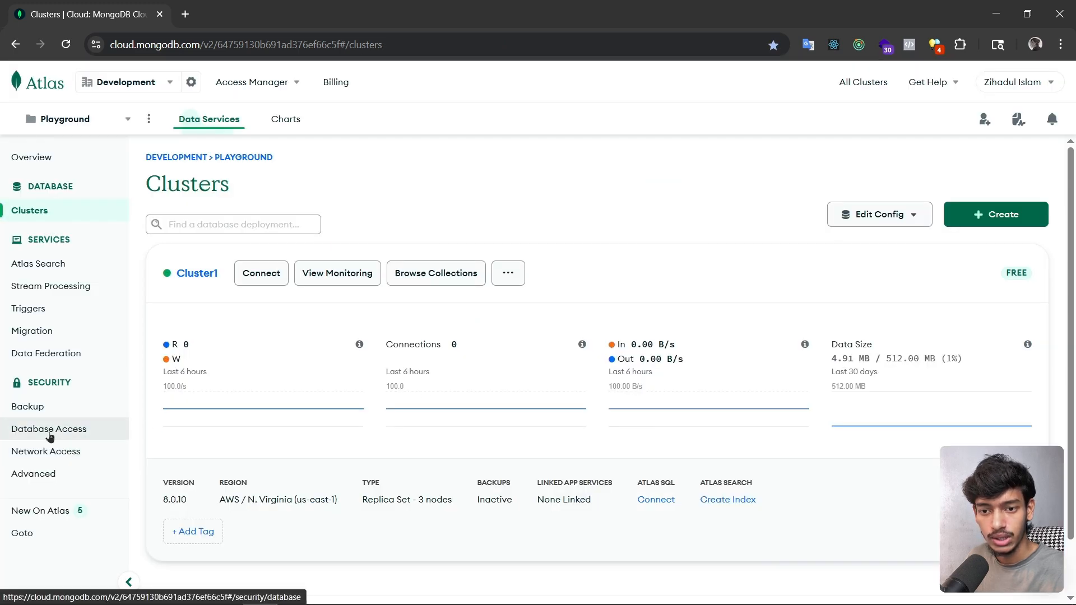
pyautogui.click(72, 433)
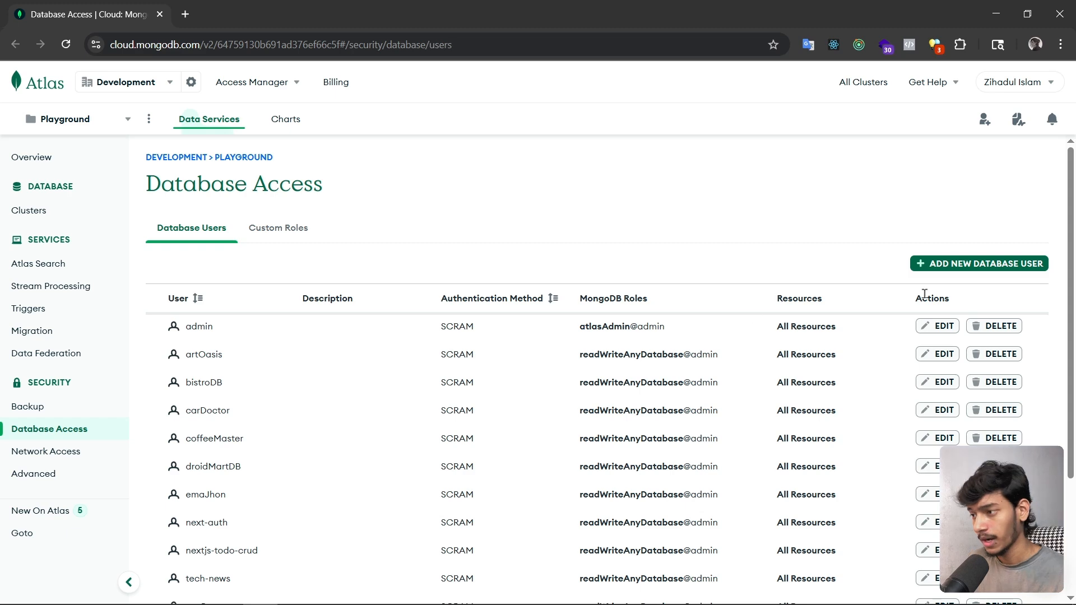
pyautogui.scroll(-3, 729, 372)
pyautogui.scroll(3, 926, 287)
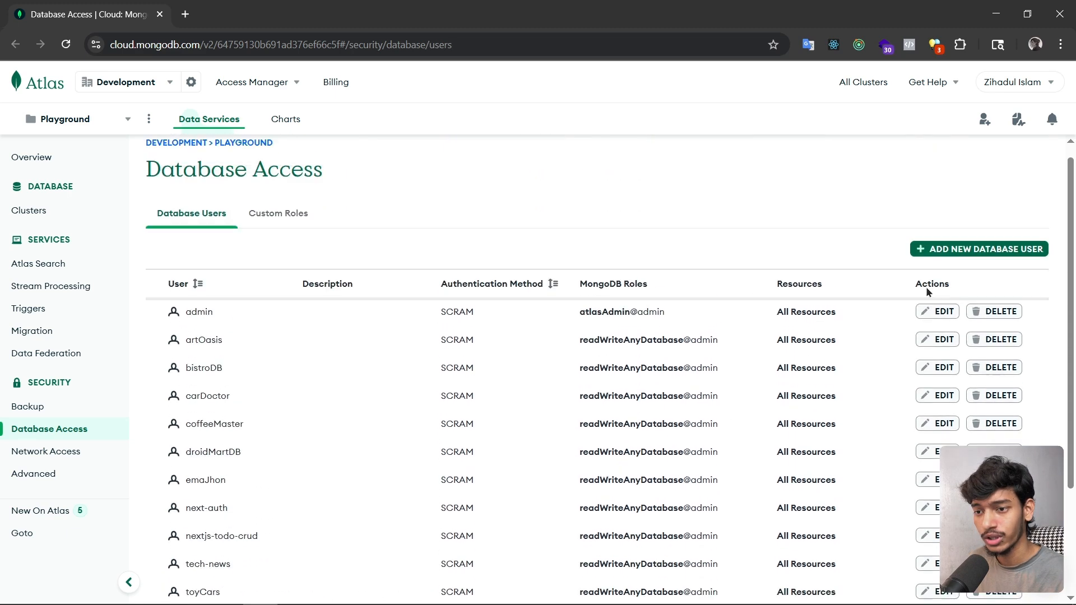
# Start a new database user with the username newuser, autogenerate its secure password and reveal the password field
pyautogui.click(959, 267)
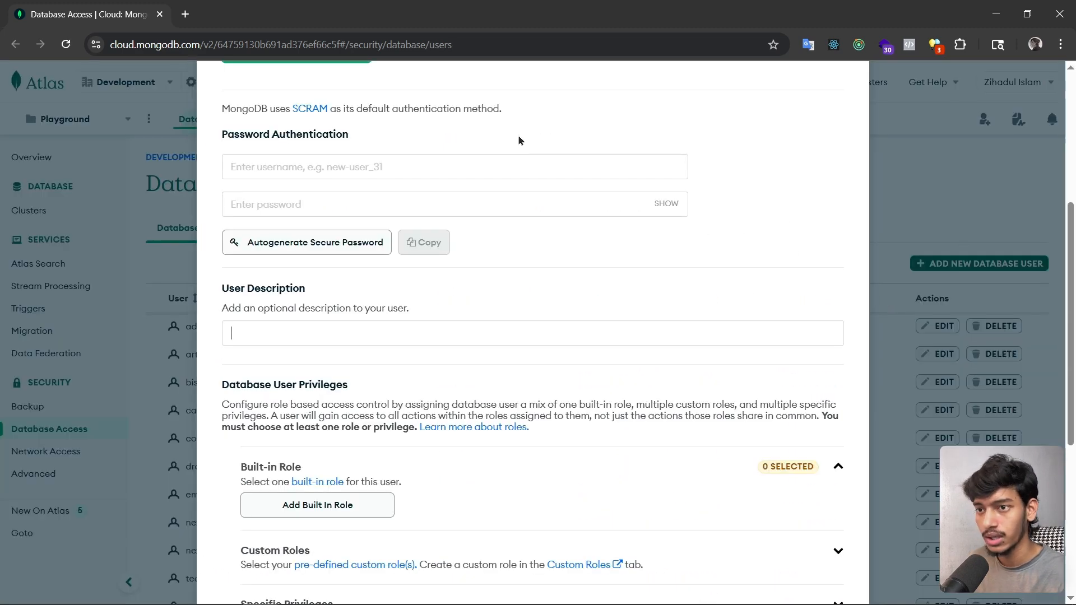
pyautogui.click(503, 171)
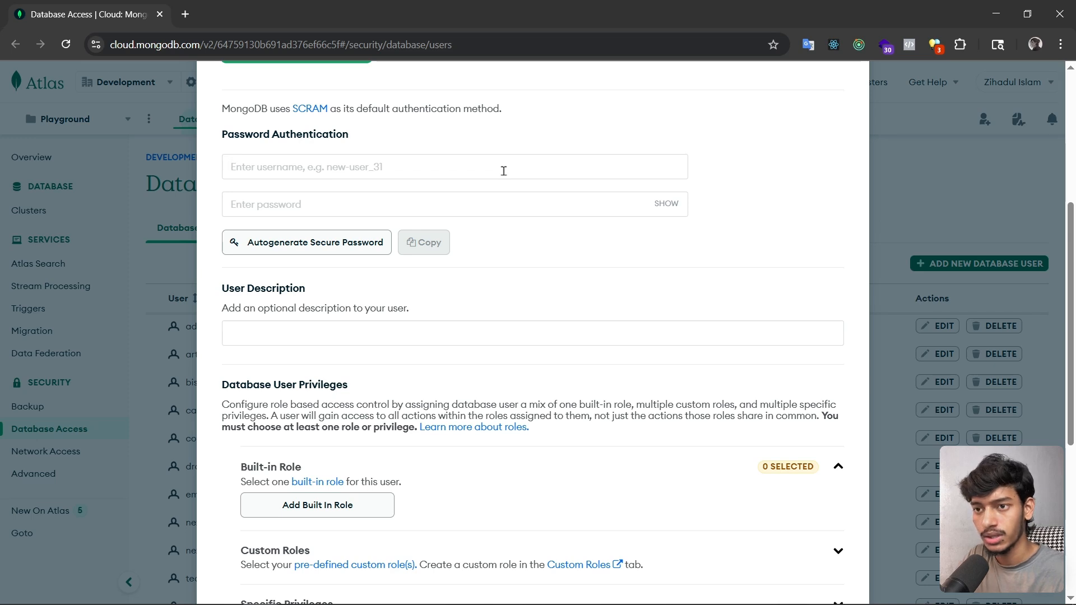
pyautogui.write('newuser')
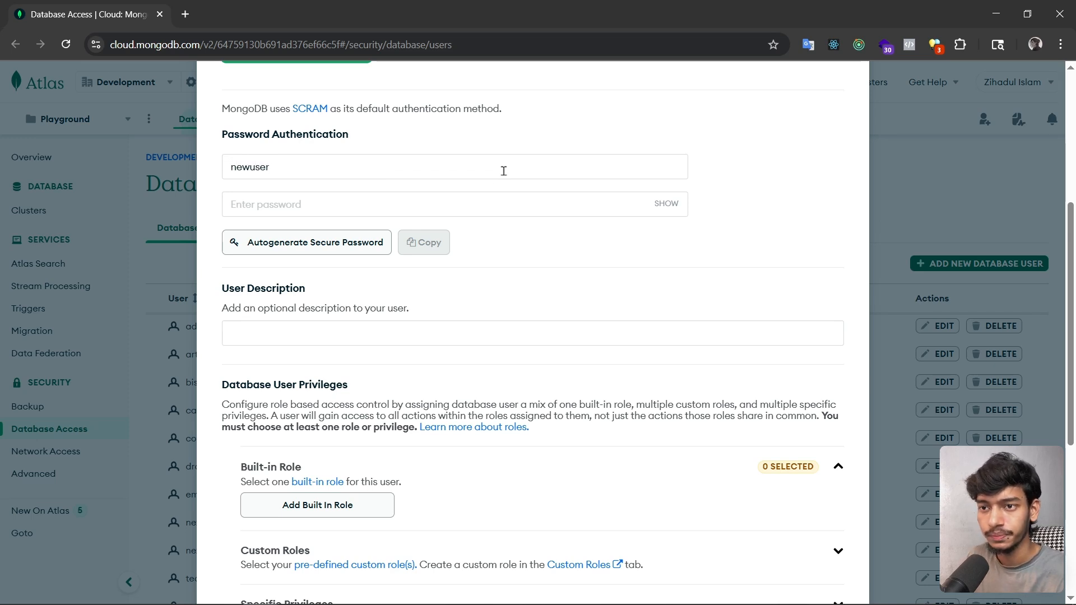
pyautogui.click(348, 242)
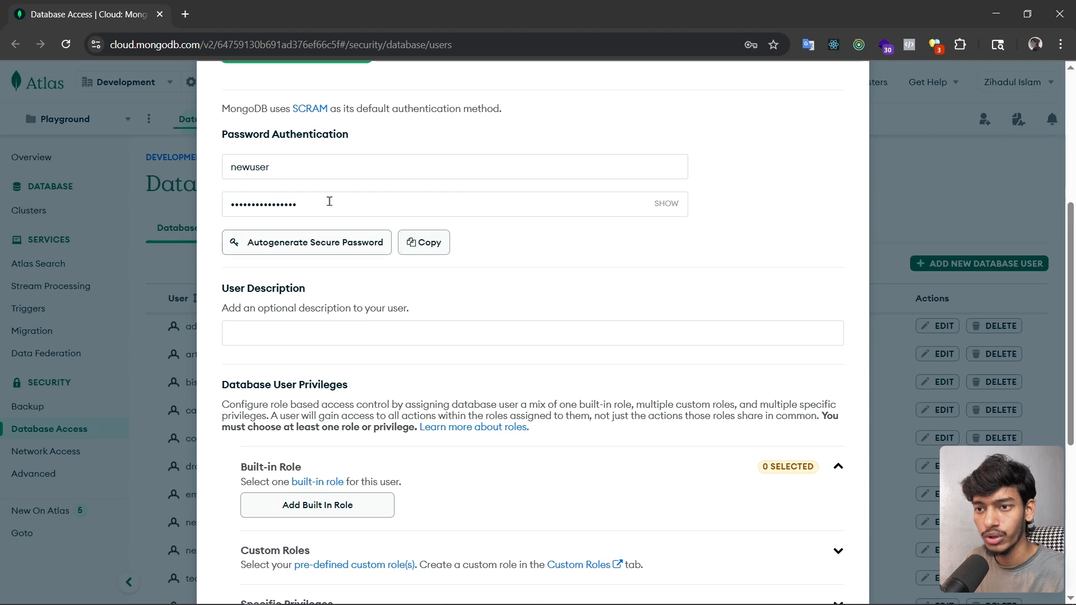
pyautogui.click(662, 203)
# Copy the username newuser into the username part of the Compass connection URI
pyautogui.doubleClick(499, 166)
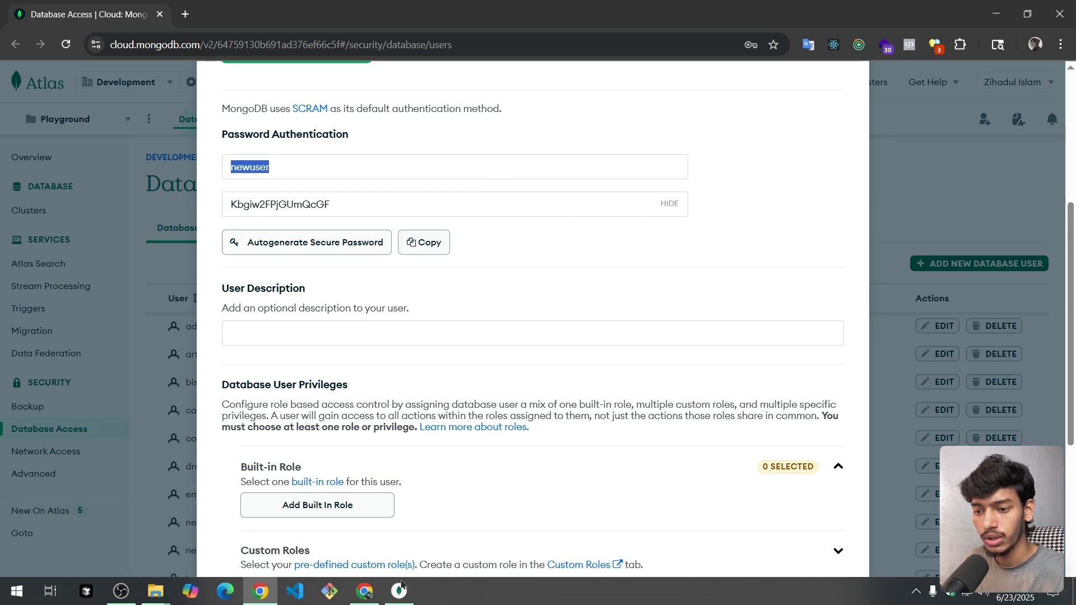
pyautogui.click(400, 590)
pyautogui.doubleClick(322, 247)
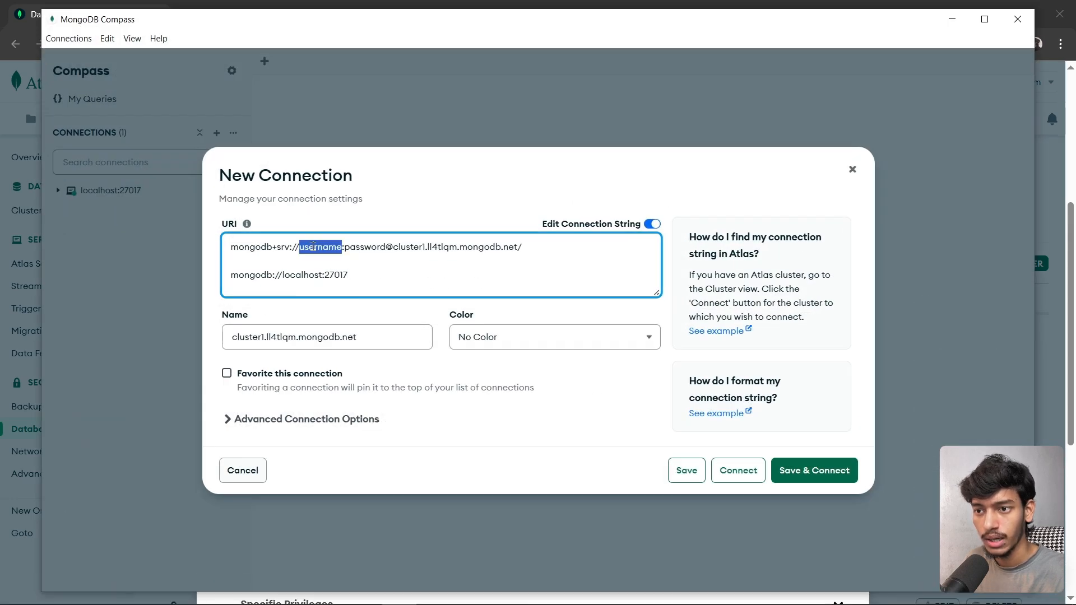
pyautogui.hotkey('ctrl', 'v')
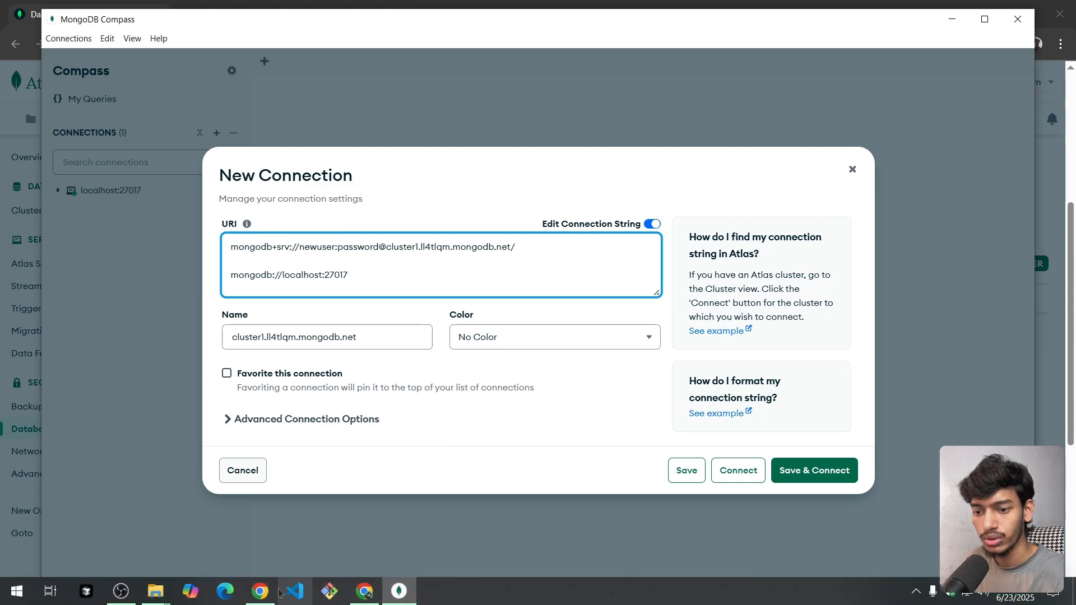
# Copy the generated database user password from Atlas into the password part of the Compass connection URI
pyautogui.click(260, 591)
pyautogui.doubleClick(291, 204)
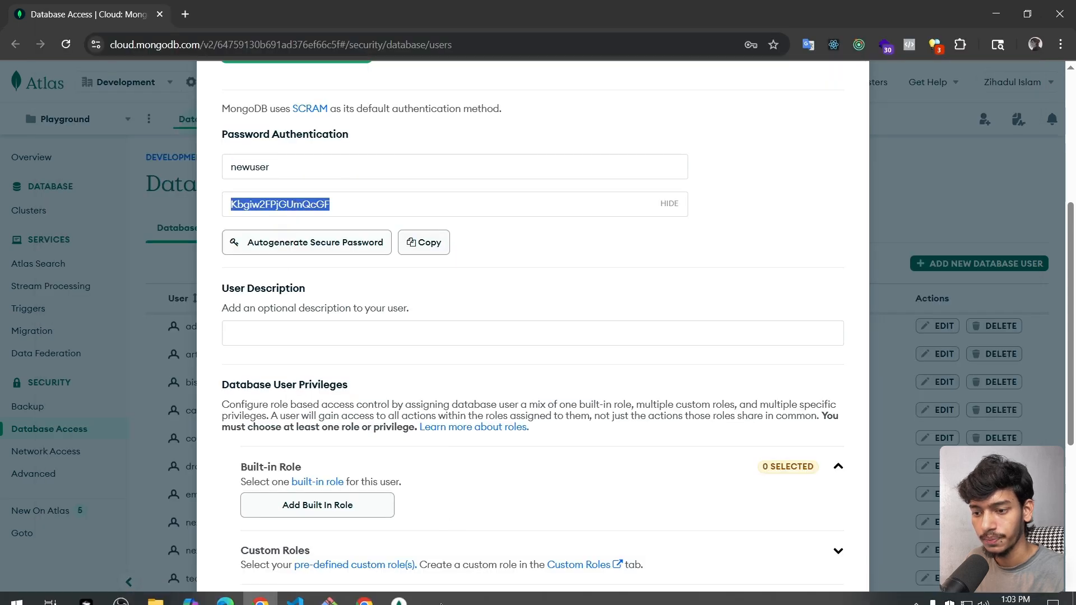
pyautogui.click(401, 591)
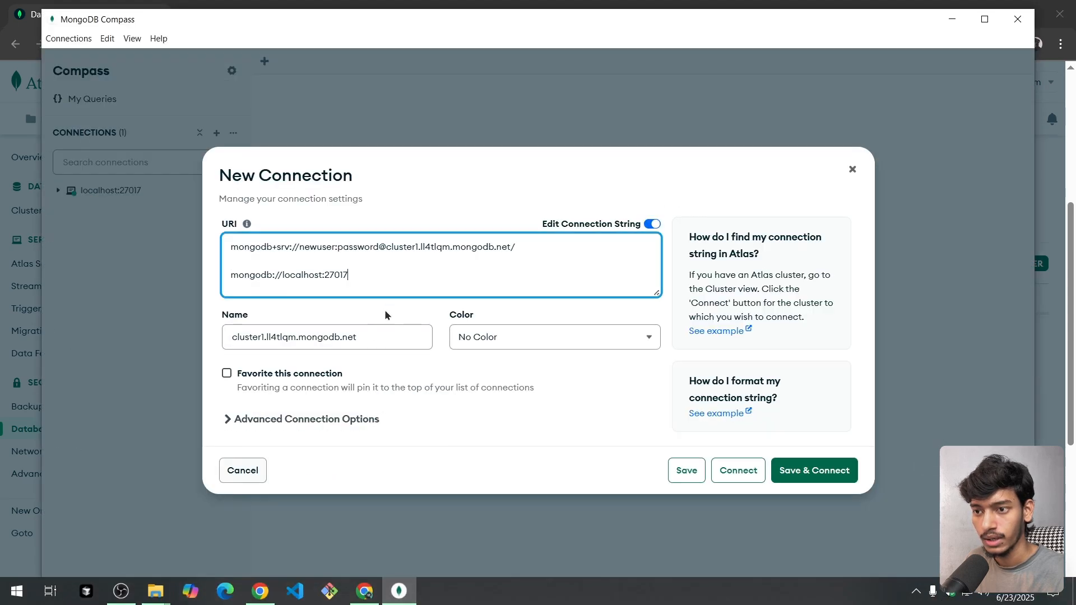
pyautogui.doubleClick(357, 240)
pyautogui.hotkey('ctrl', 'v')
# Delete the extra mongodb://localhost:27017 line from the connection URI
pyautogui.moveTo(354, 282); pyautogui.dragTo(231, 276)
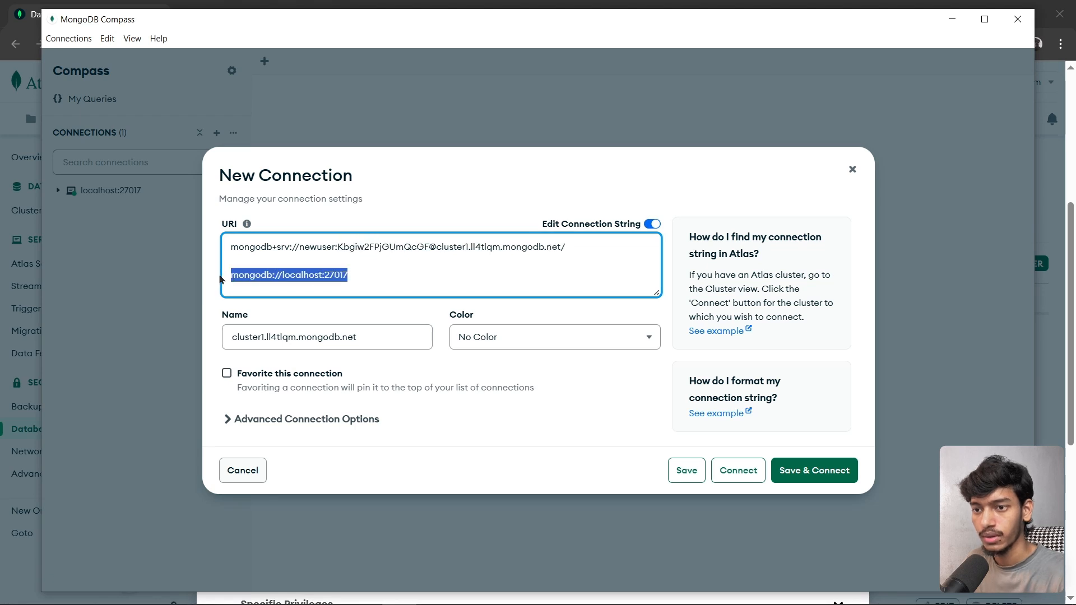
pyautogui.press('BackSpace')
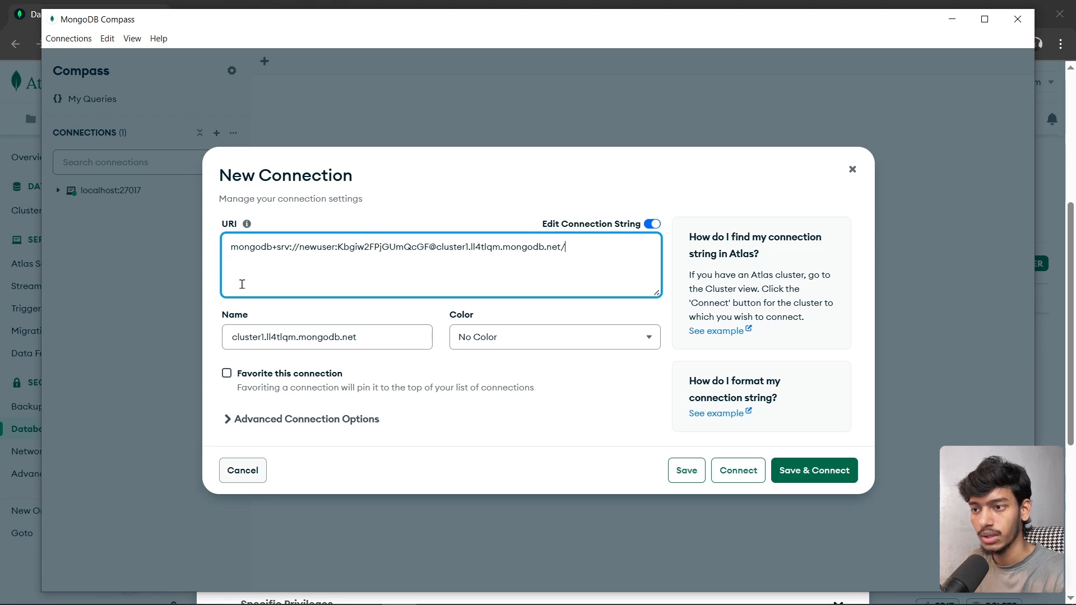
pyautogui.click(248, 283)
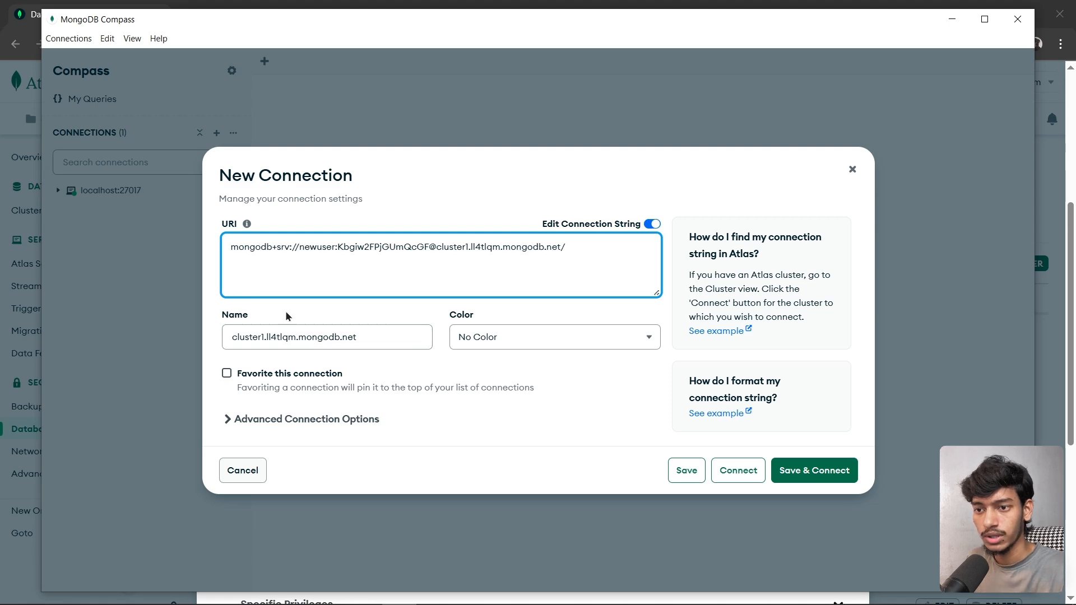
# Switch to Atlas in Chrome, give newuser the built-in role Read and write to any database, and add the user
pyautogui.click(260, 593)
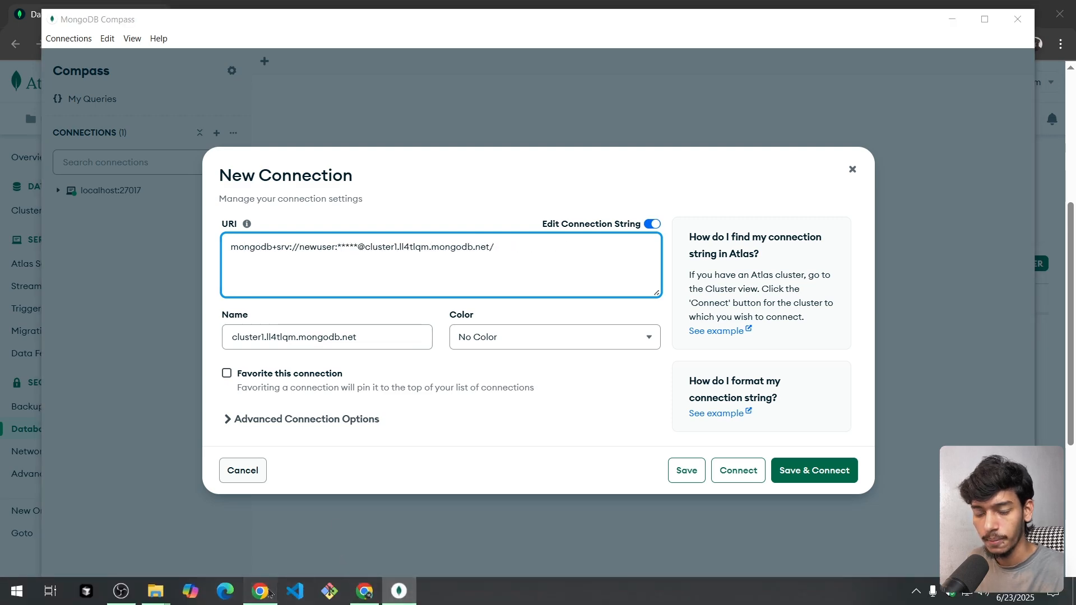
pyautogui.scroll(-5, 375, 322)
pyautogui.click(338, 176)
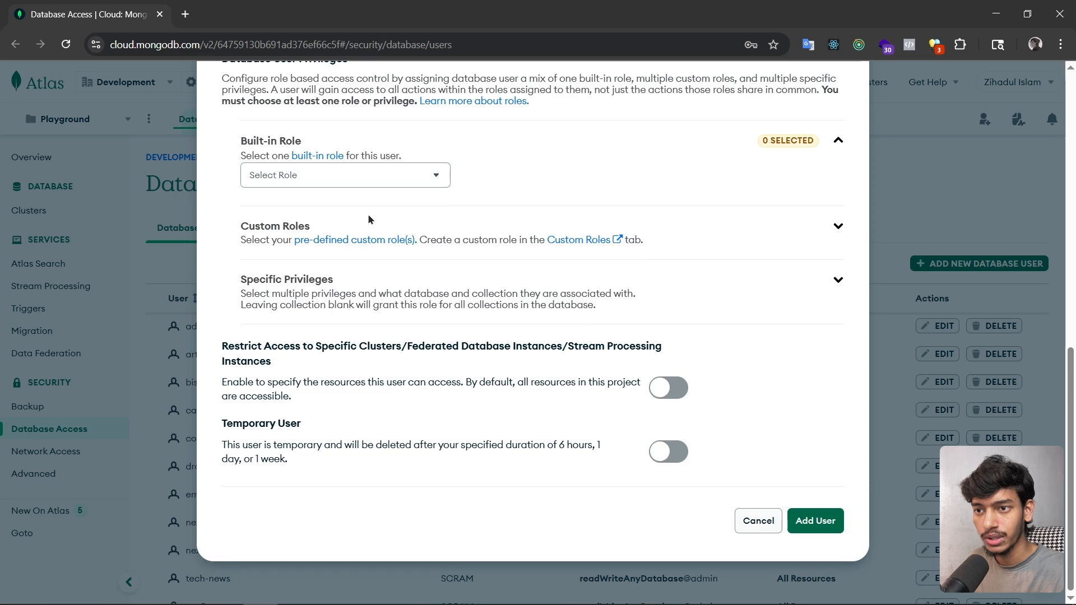
pyautogui.click(301, 164)
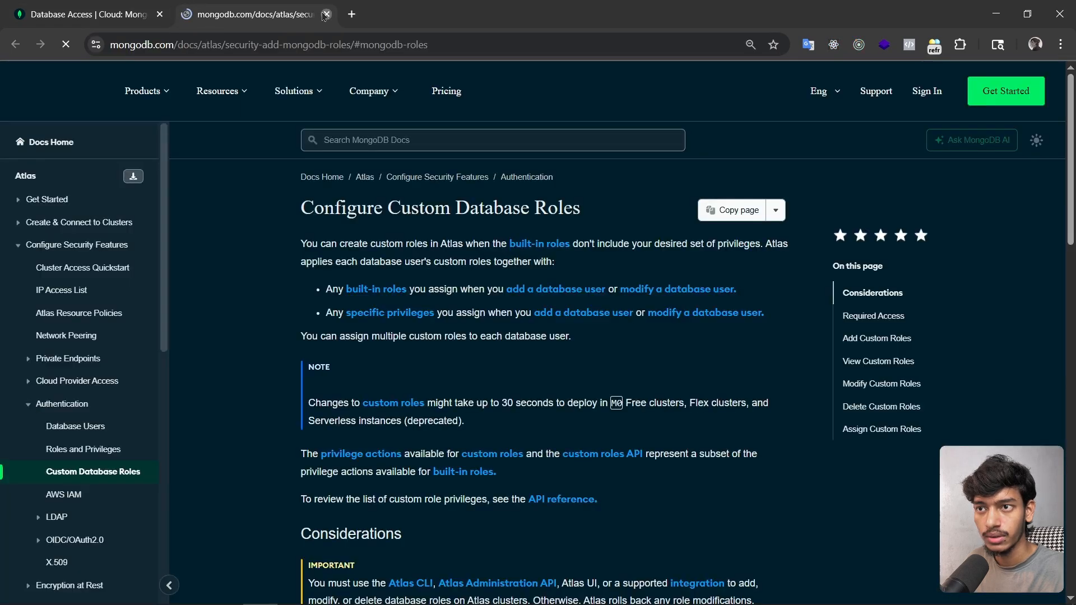
pyautogui.click(326, 14)
pyautogui.scroll(3, 291, 319)
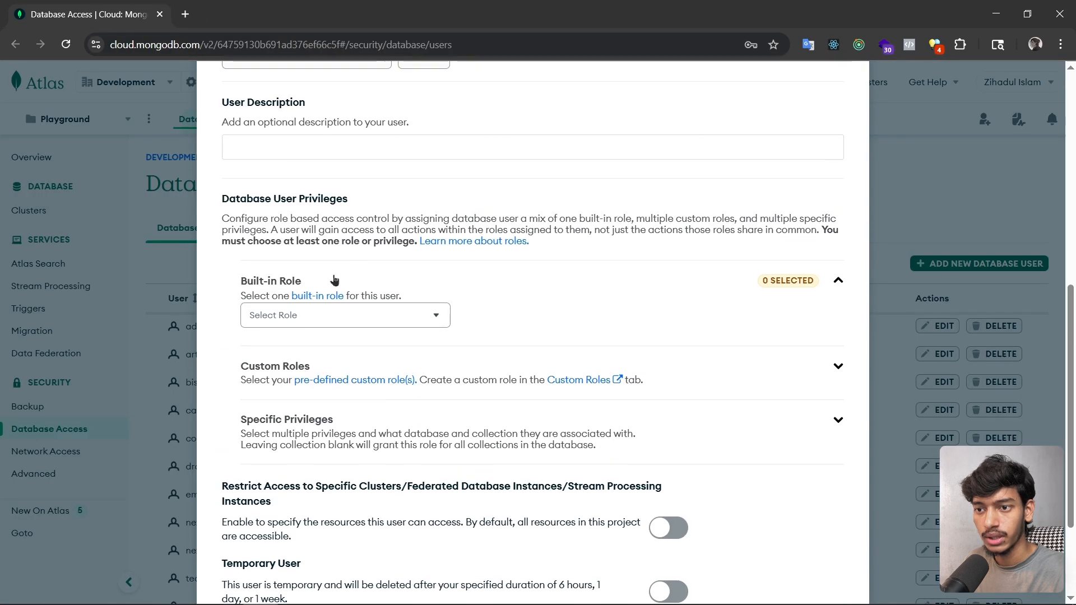
pyautogui.click(276, 325)
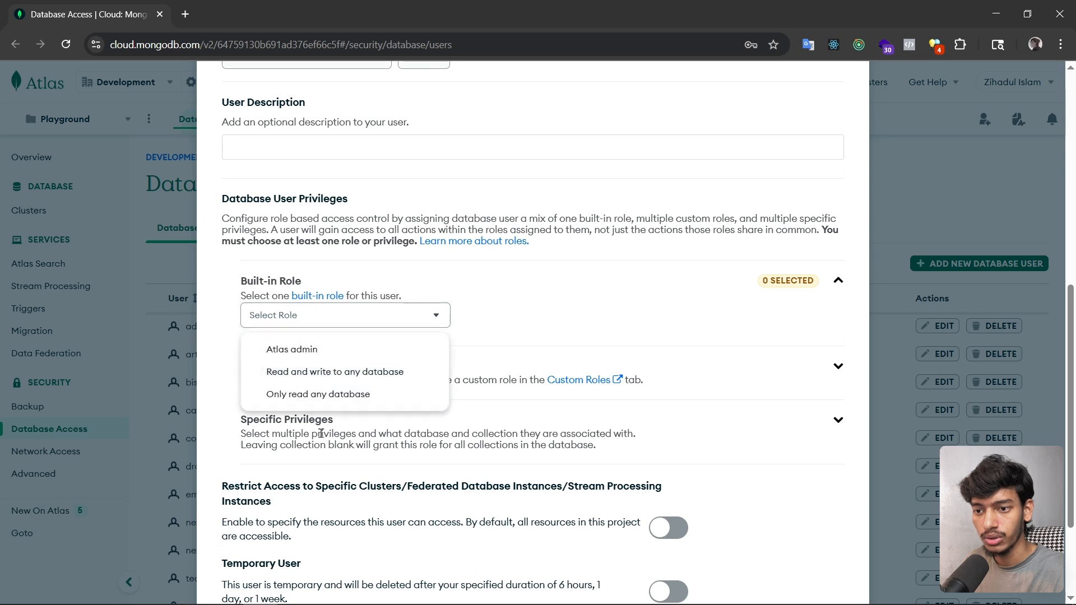
pyautogui.click(305, 372)
pyautogui.scroll(-3, 634, 337)
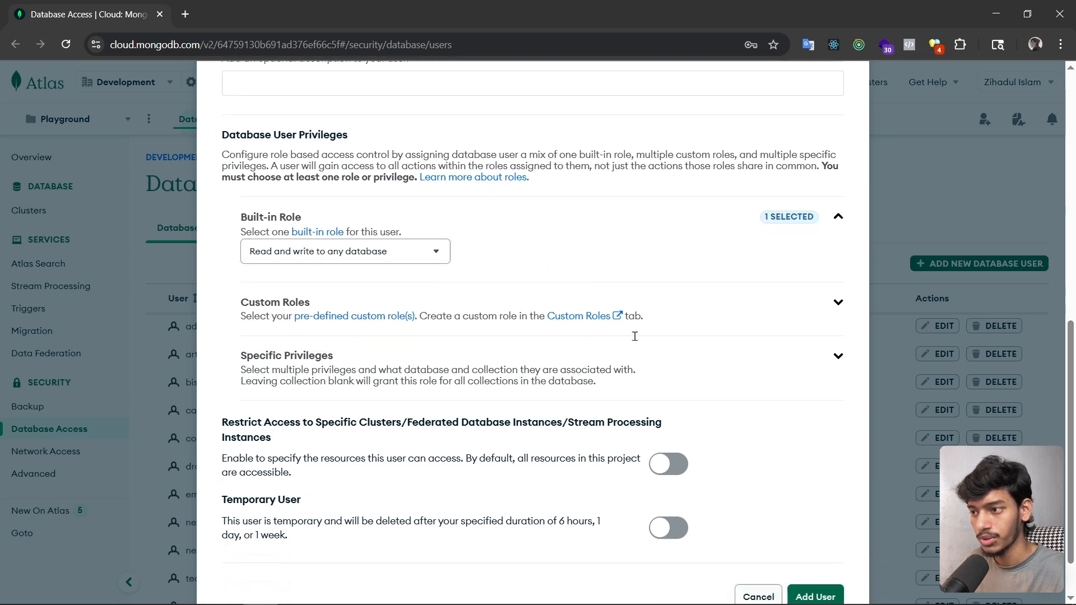
pyautogui.click(809, 522)
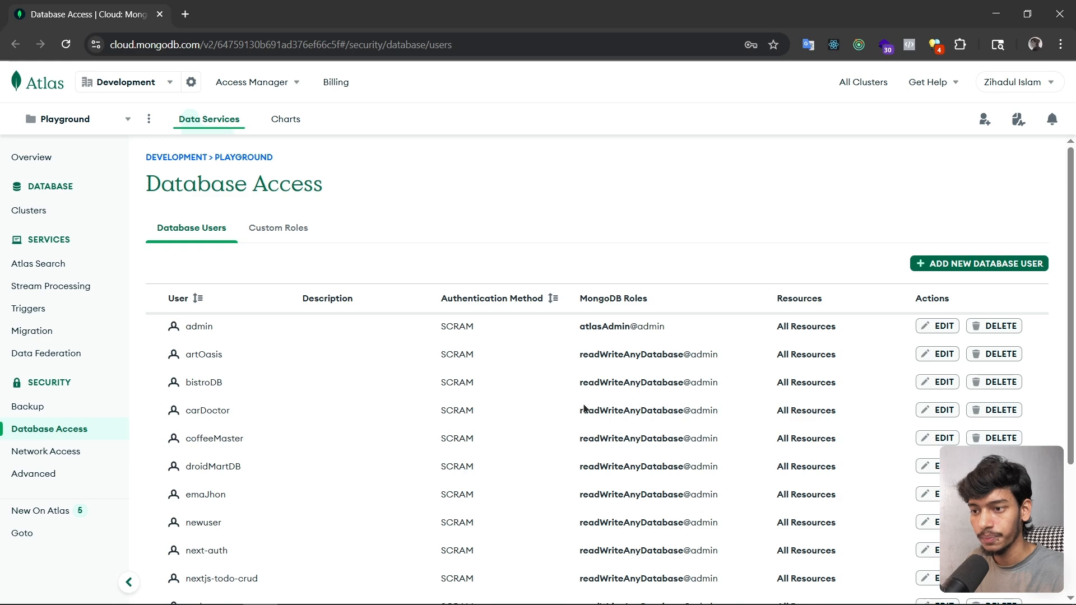
# Check that newuser is in the database users list, then switch to Compass and save and connect the Atlas cluster connection
pyautogui.scroll(-3, 305, 426)
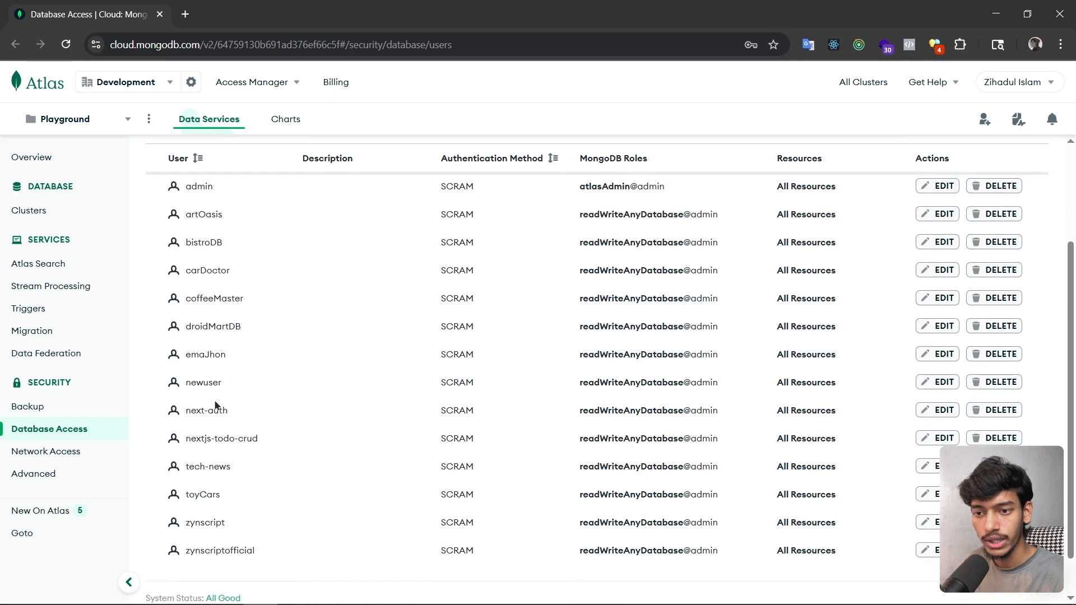
pyautogui.doubleClick(190, 382)
pyautogui.click(399, 598)
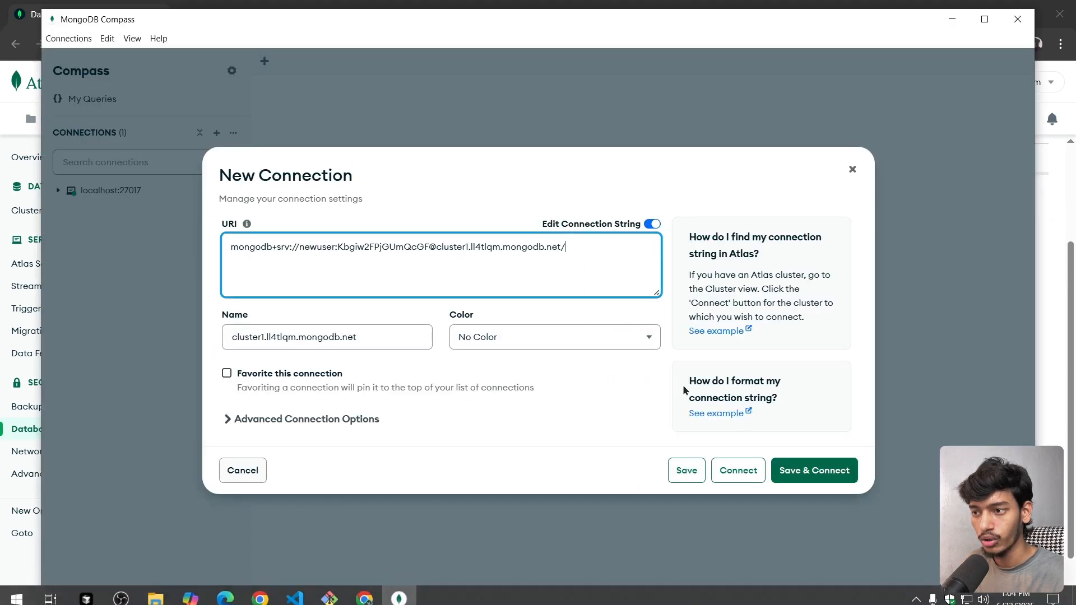
pyautogui.click(805, 473)
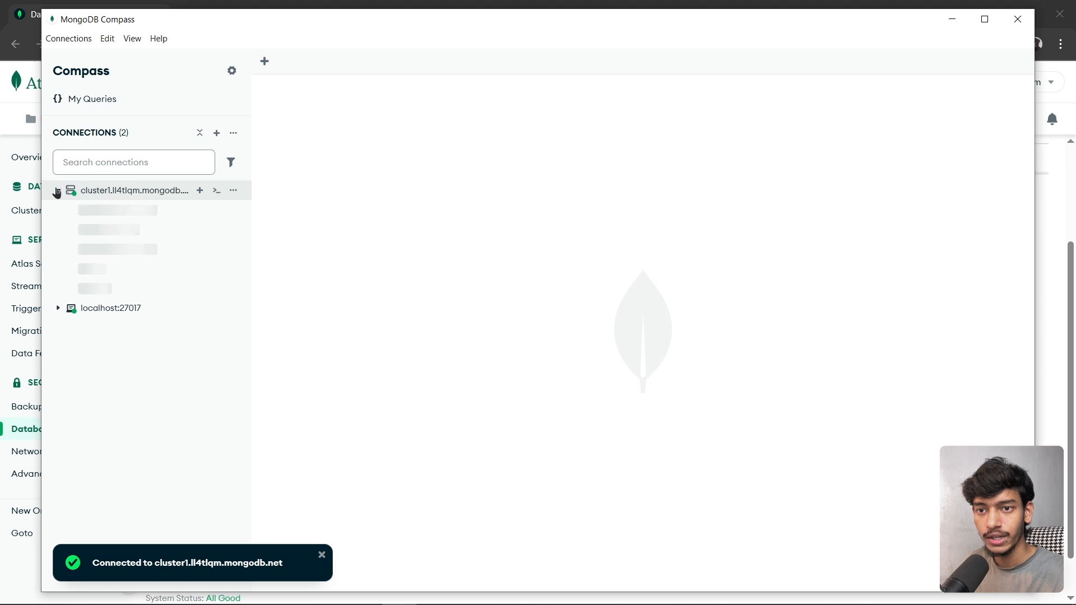
# Browse the Atlas cluster's databases and examine the documents in the payments collection of artOasisDB
pyautogui.scroll(-3, 115, 278)
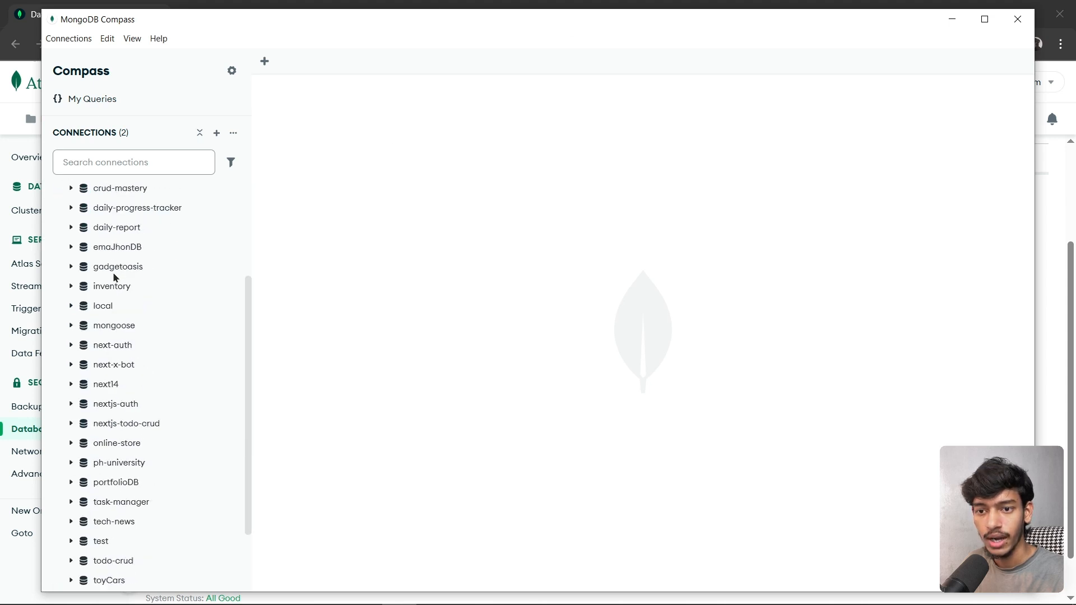
pyautogui.scroll(3, 149, 415)
pyautogui.scroll(-4, 111, 235)
pyautogui.scroll(4, 167, 406)
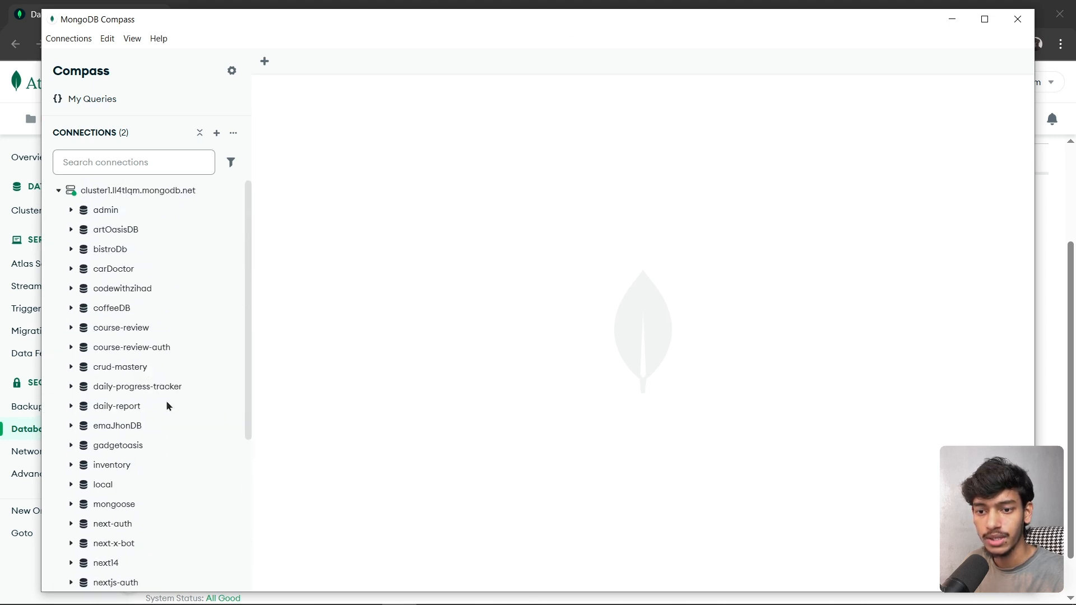
pyautogui.click(109, 212)
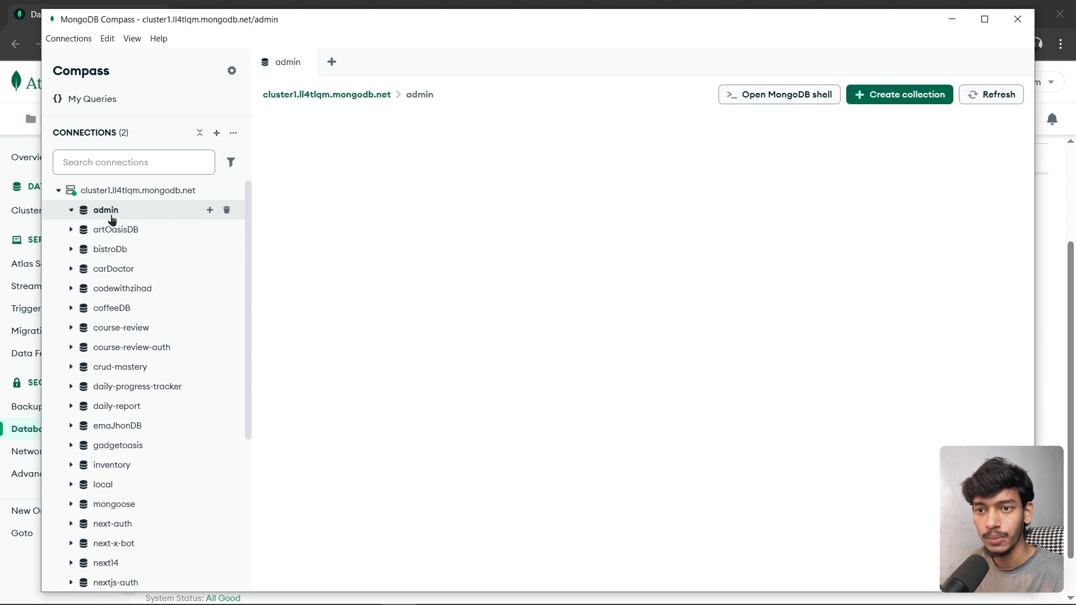
pyautogui.click(138, 232)
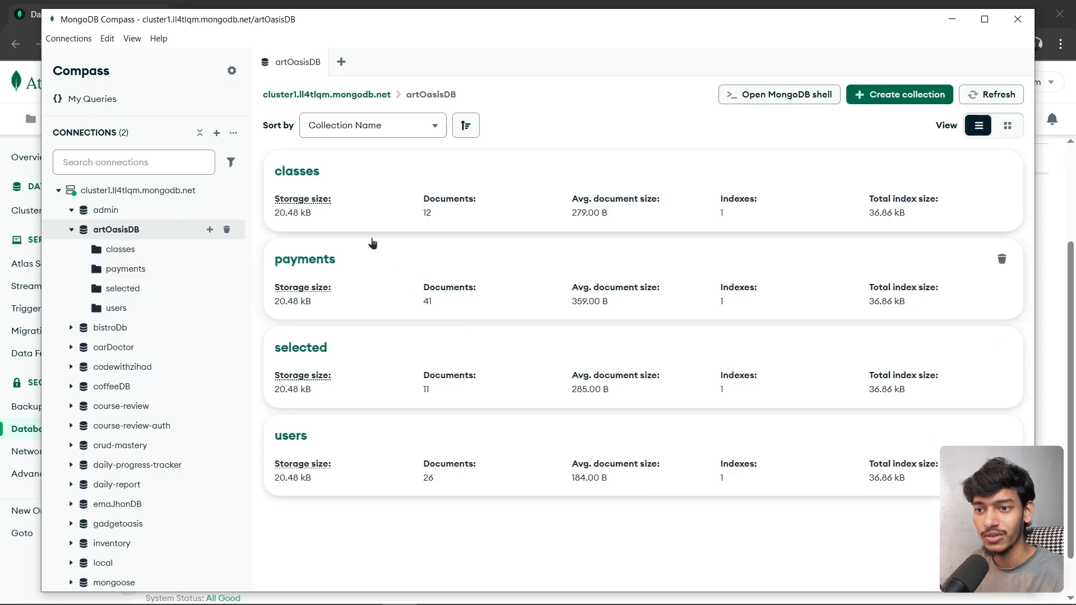
pyautogui.click(373, 287)
pyautogui.scroll(-12, 649, 339)
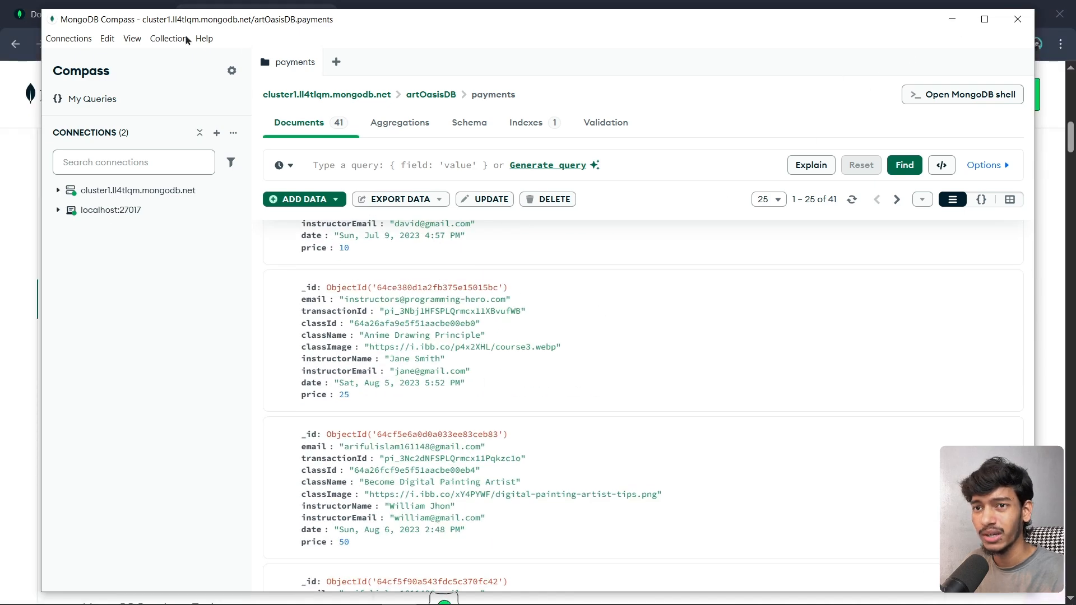
# View the database lists of the Atlas cluster and localhost:27017, and open and dismiss a blank new connection form
pyautogui.click(121, 193)
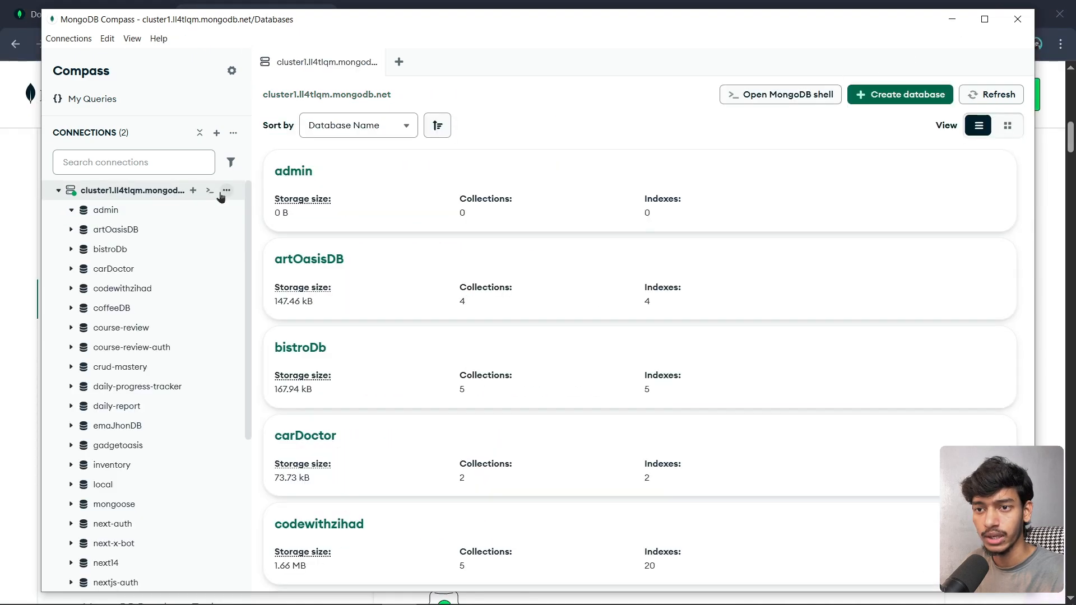
pyautogui.click(60, 192)
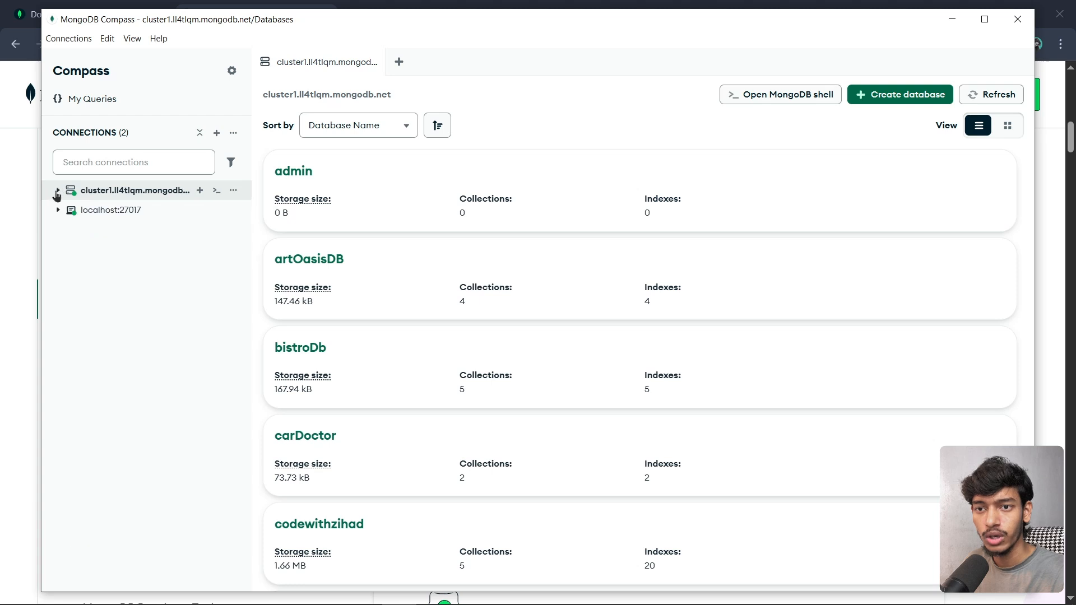
pyautogui.click(92, 215)
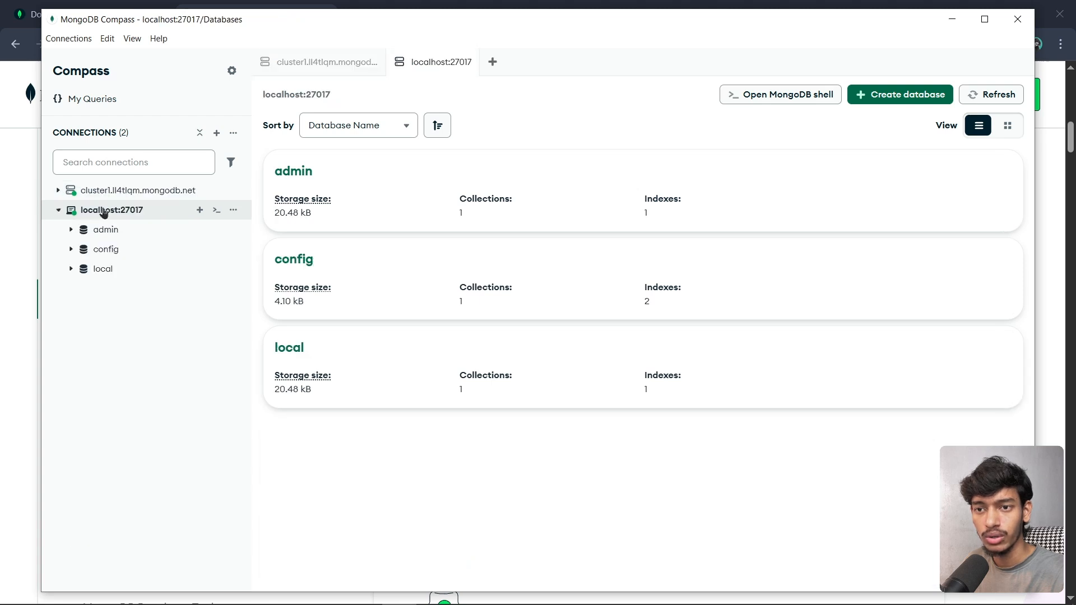
pyautogui.click(58, 210)
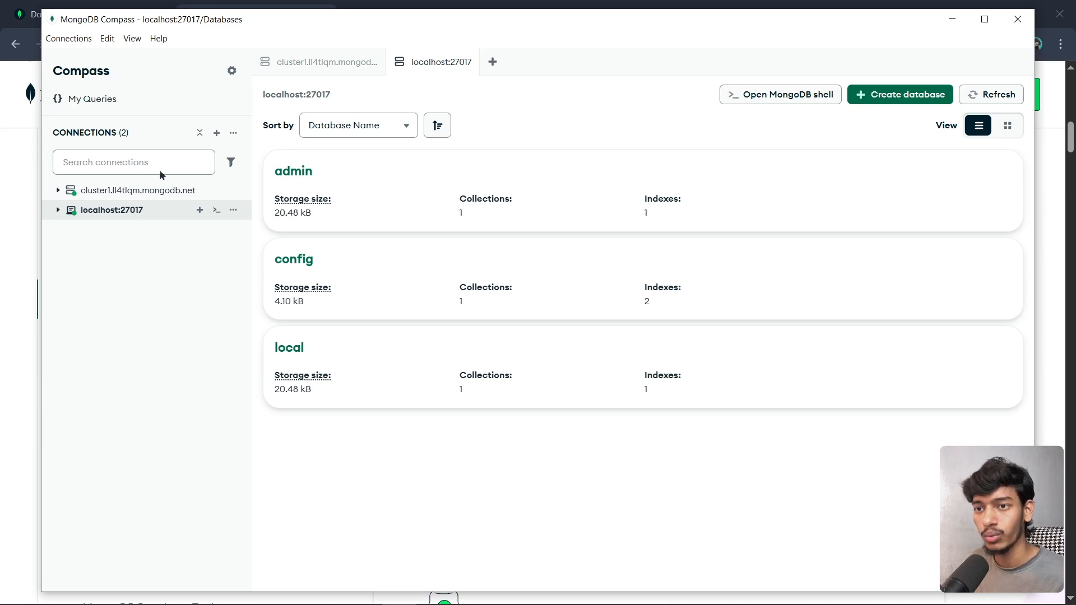
pyautogui.click(216, 134)
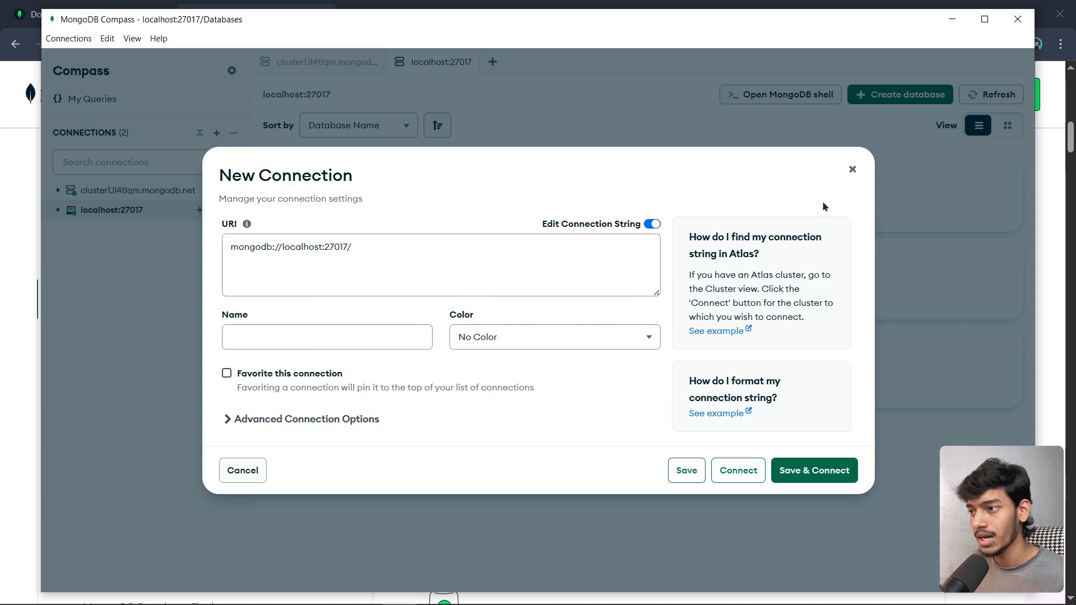
pyautogui.click(852, 170)
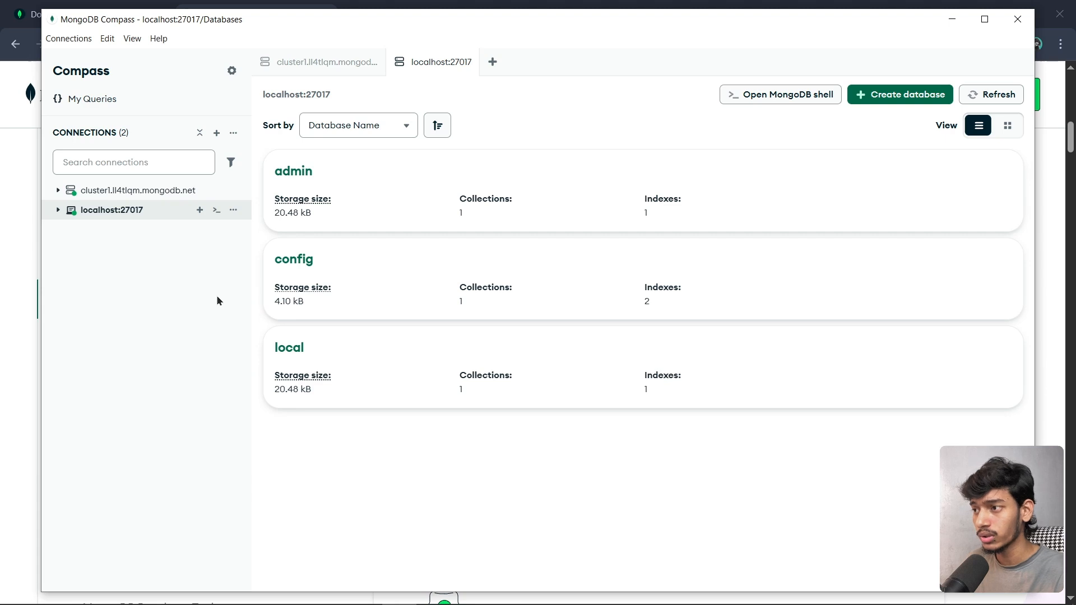
# Open the MongoDB shell for the Atlas cluster, list its databases with show dbs; and close Compass
pyautogui.click(161, 191)
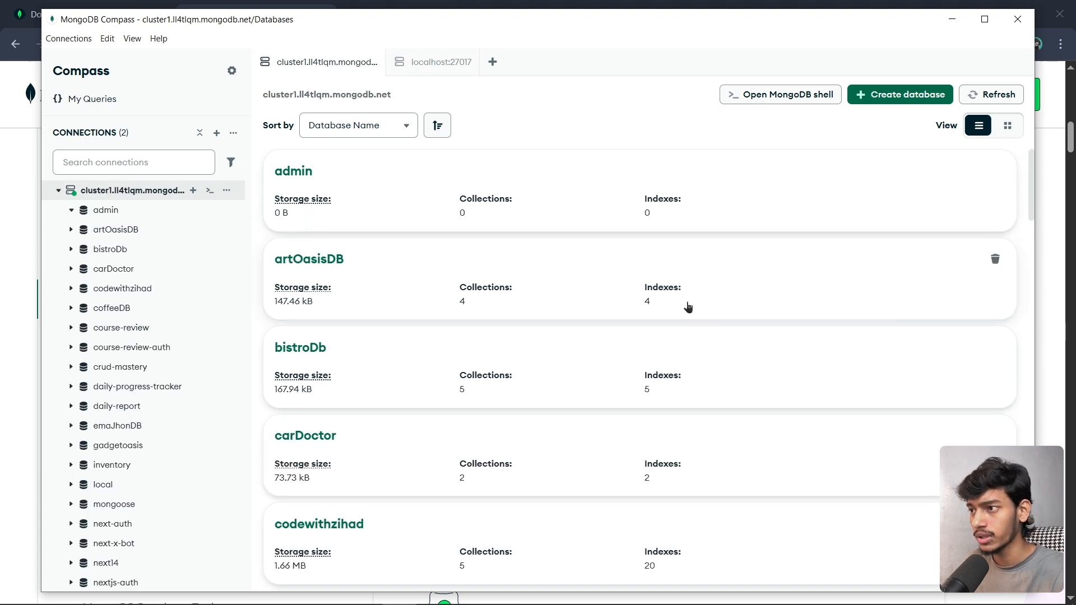
pyautogui.click(952, 19)
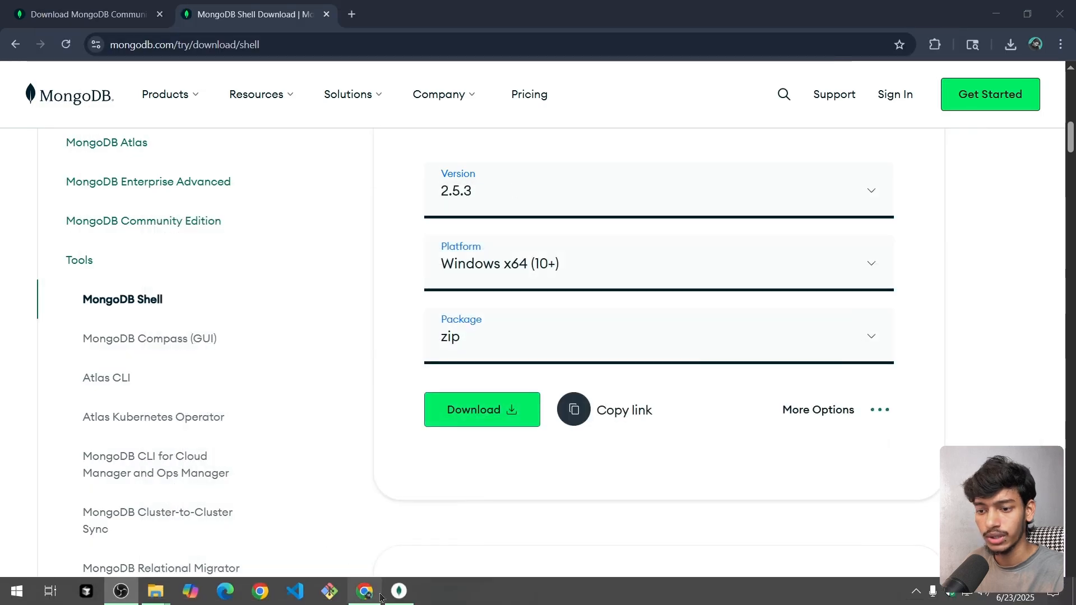
pyautogui.click(399, 591)
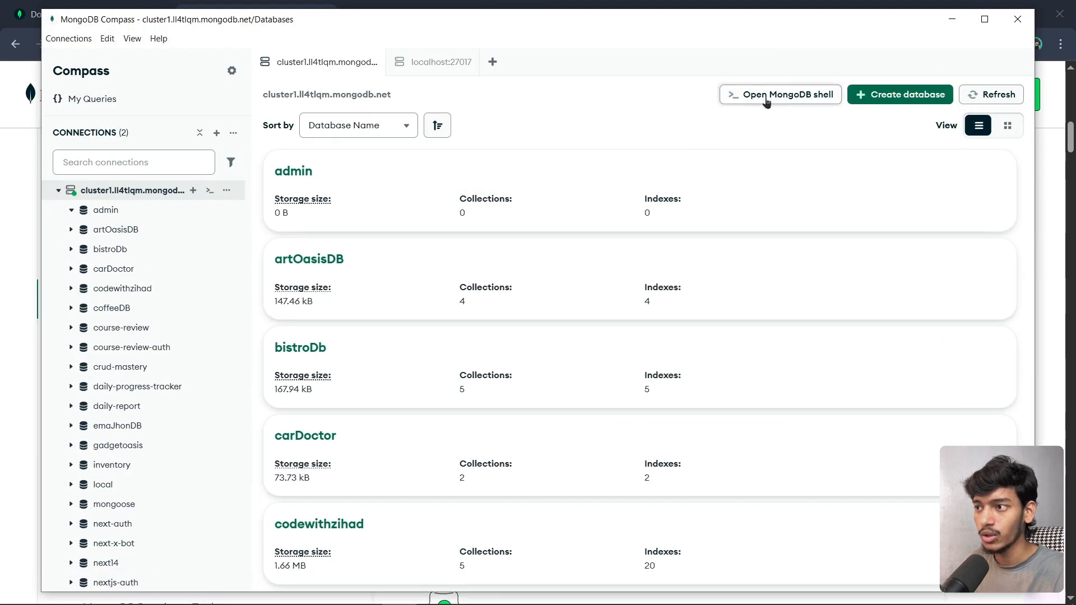
pyautogui.click(816, 100)
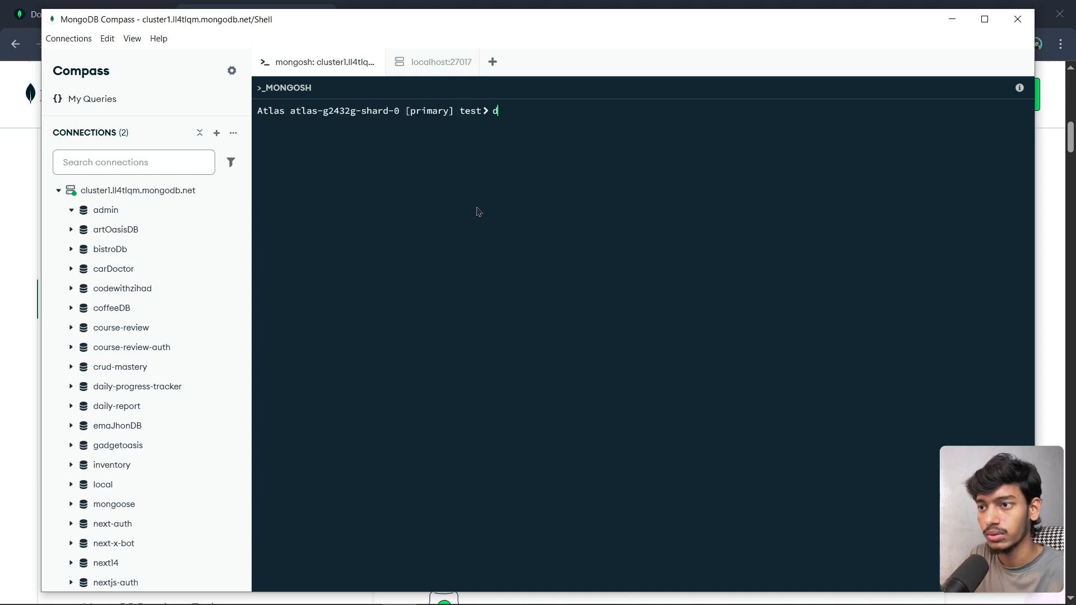
pyautogui.press('BackSpace')
pyautogui.write('show dbs;')
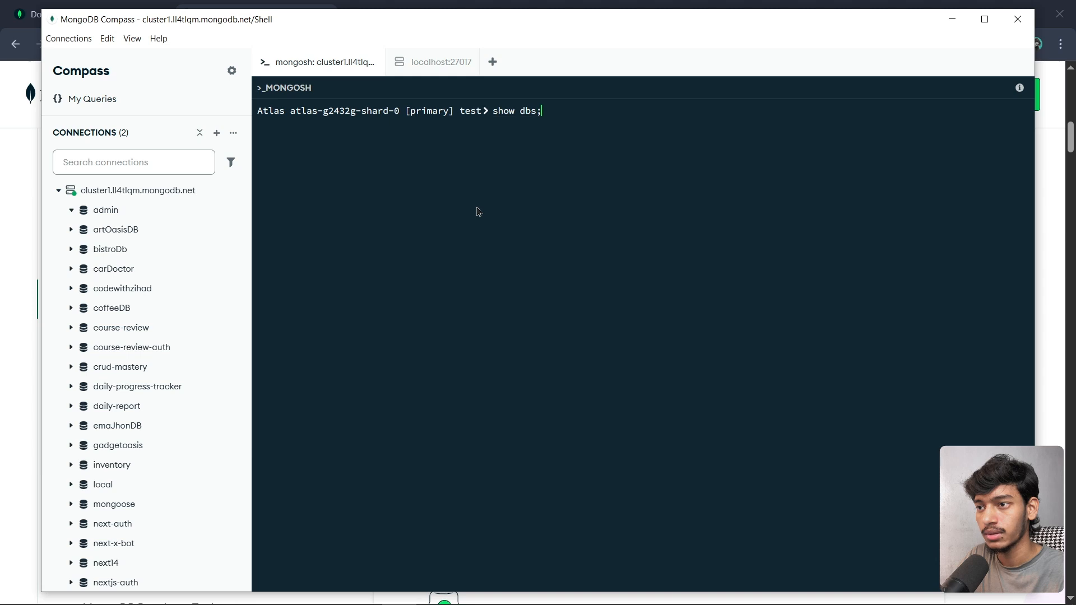
pyautogui.press('Return')
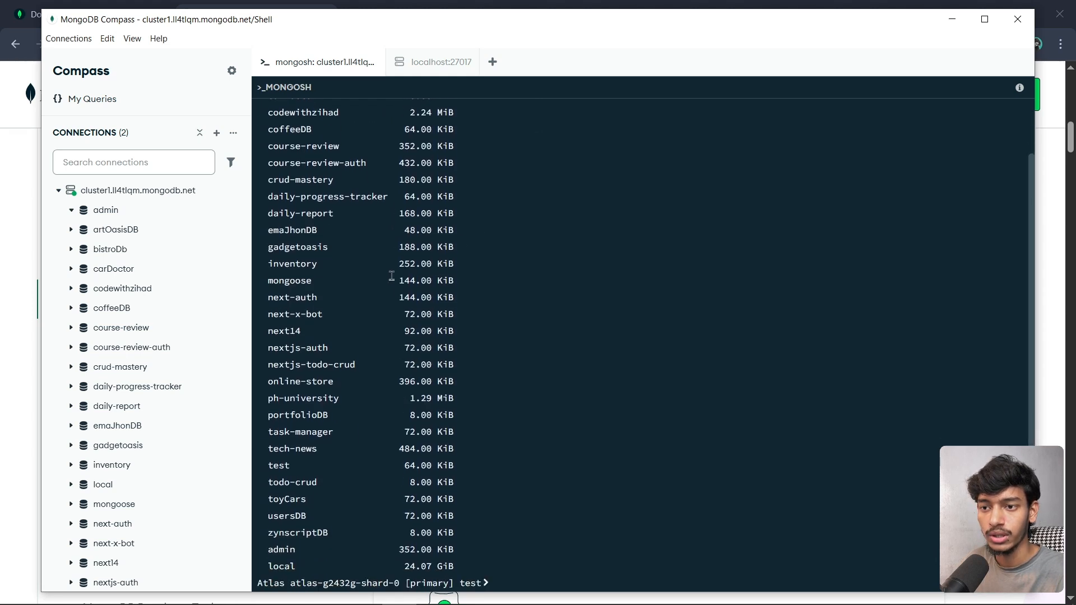
pyautogui.scroll(2, 391, 275)
pyautogui.scroll(-2, 391, 275)
pyautogui.click(1018, 19)
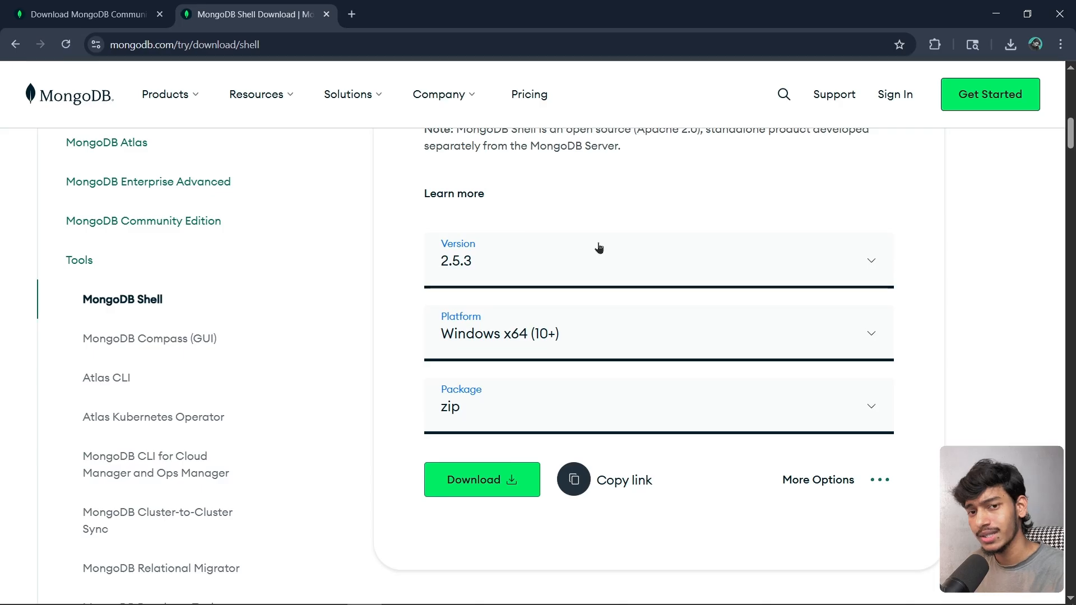